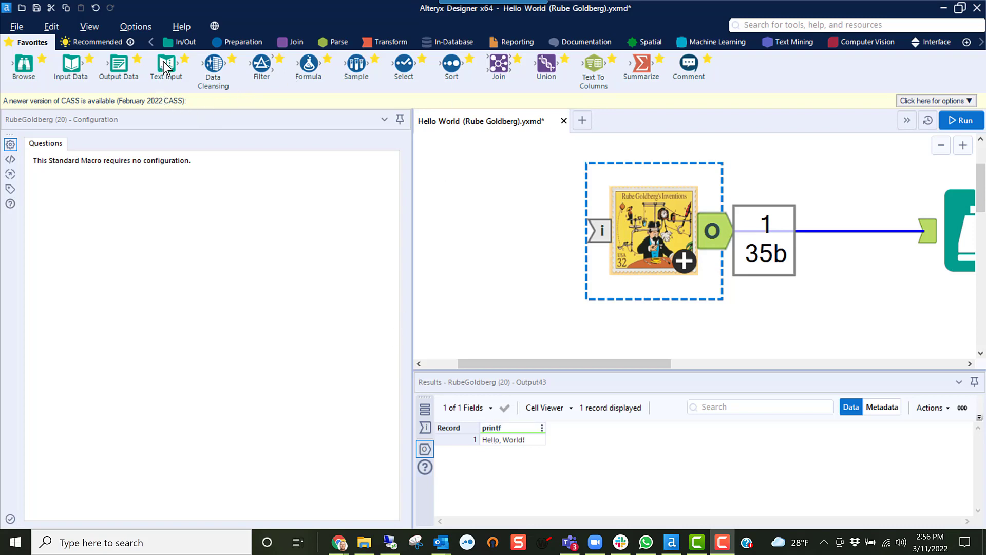
Connect a Text Input tool to the RubeGoldberg macro's input, enter "Hello, World!" in its first row, and run the workflow.
drag(164, 72, 597, 231)
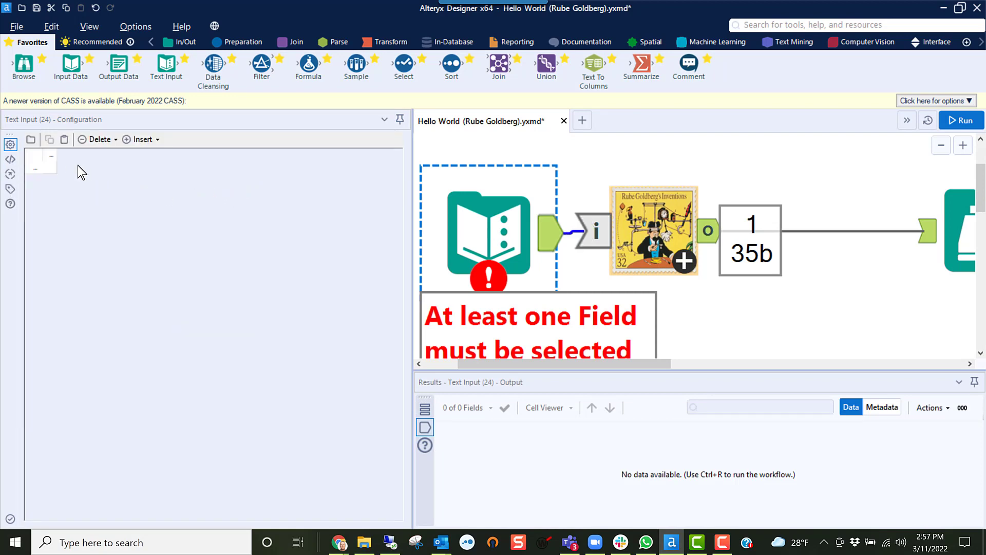
click(49, 170)
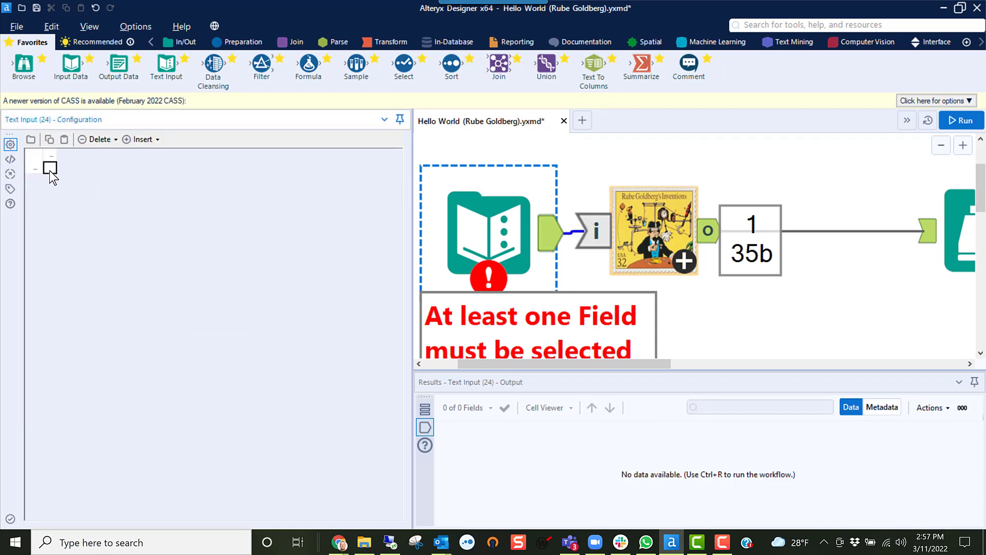
text(Hello, )
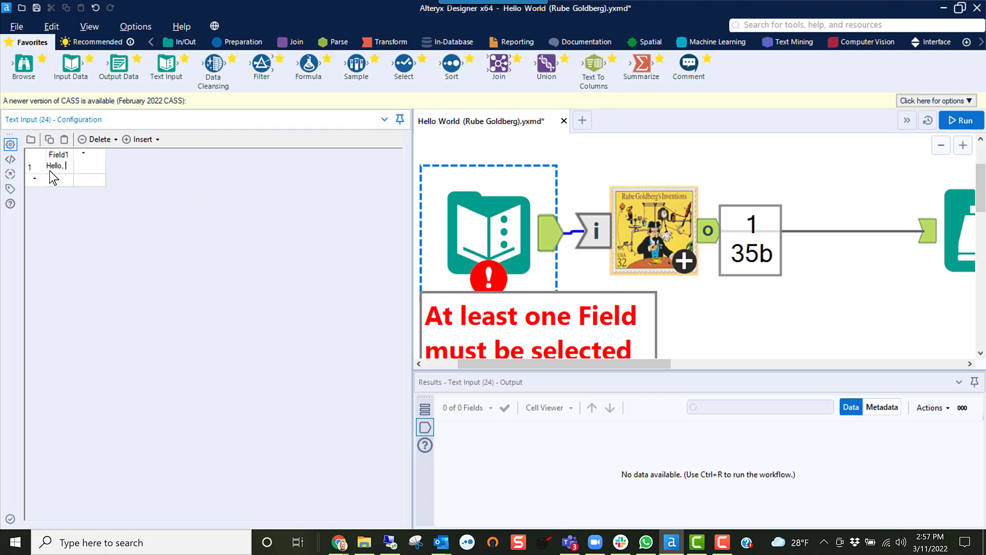
text(World!)
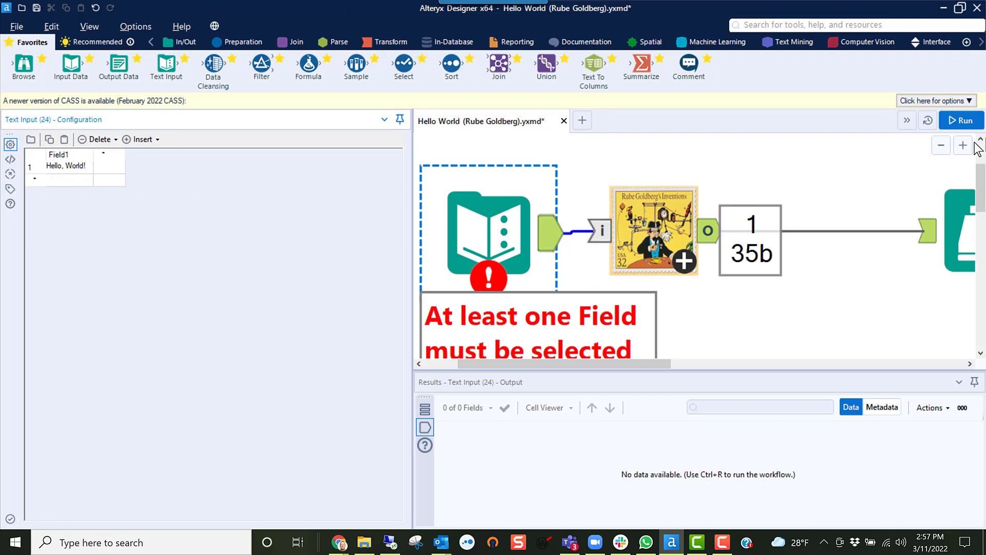
click(965, 122)
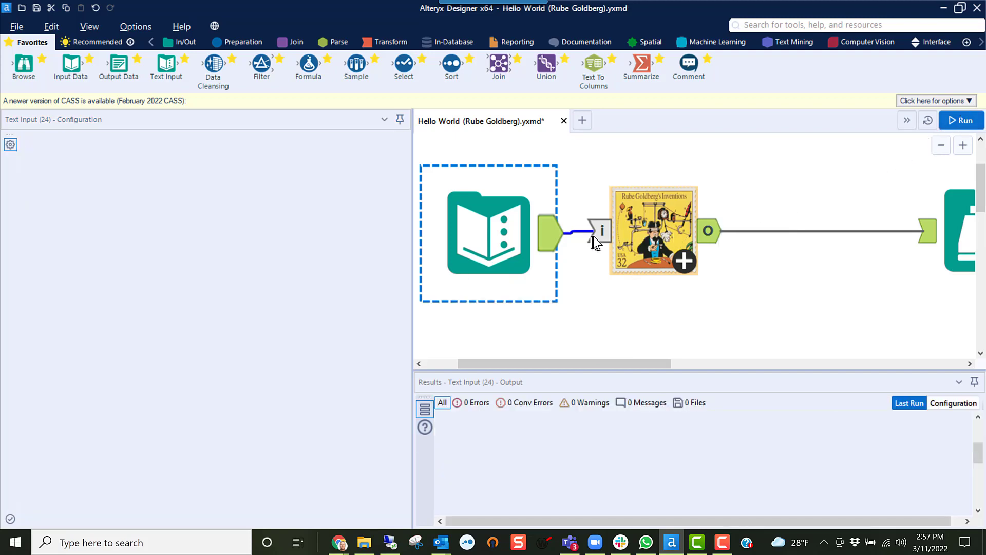
key(ctrl+r)
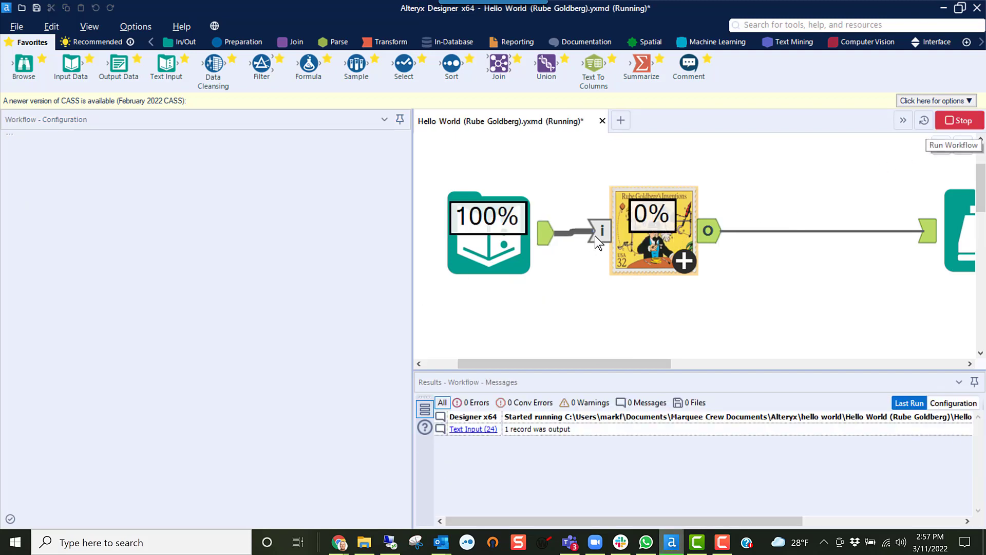
Replace the Text Input's first-row value with "This is MarqueeCReW?" and rerun the workflow.
click(488, 241)
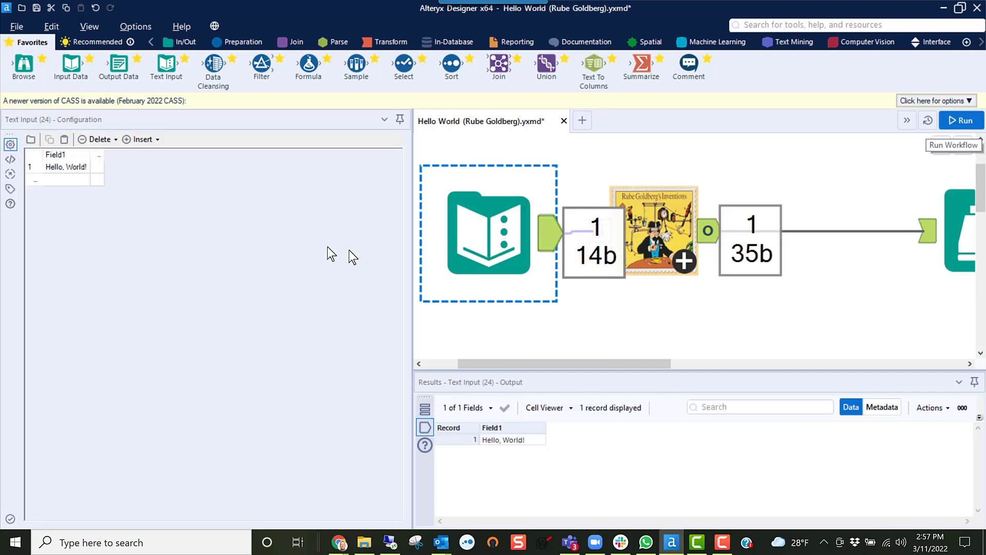
click(51, 165)
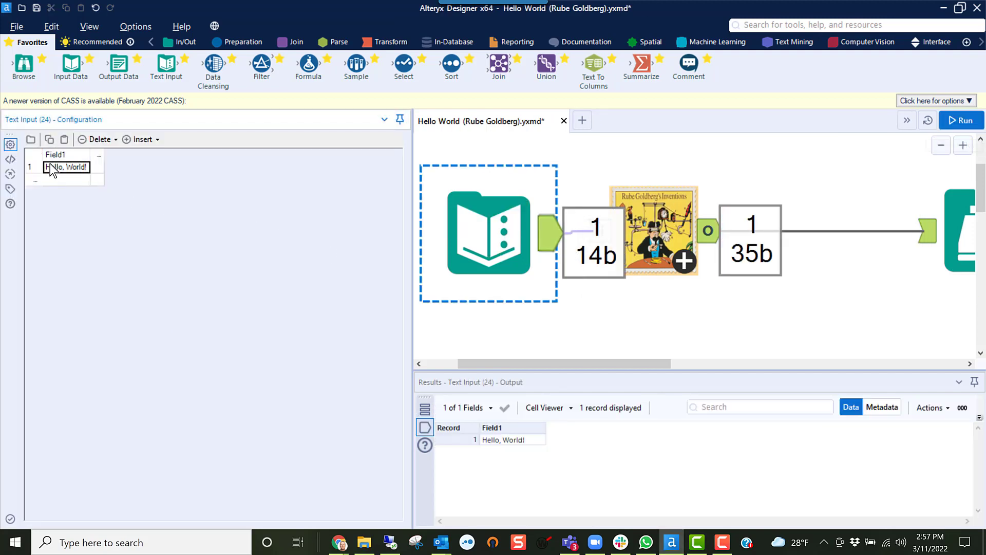
text(This is Marque)
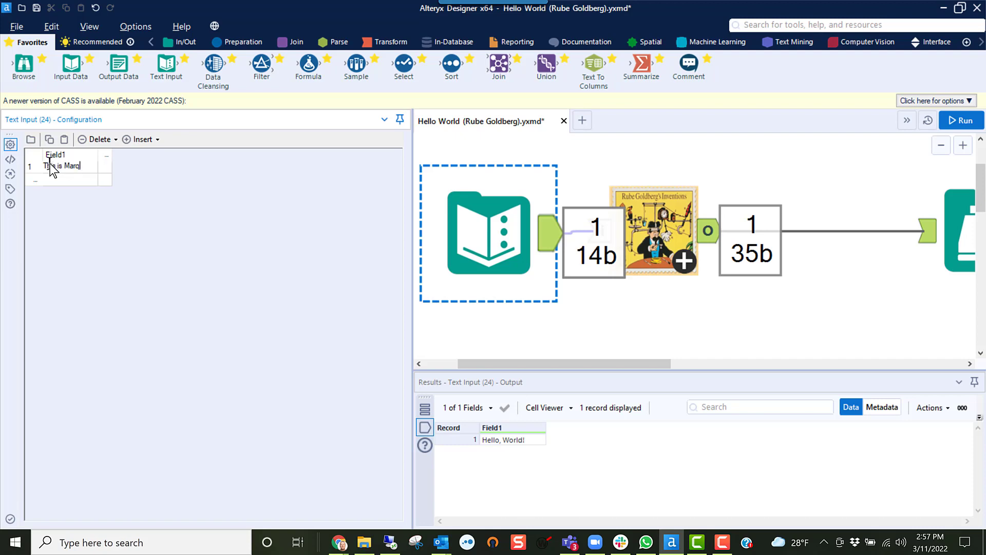
text(eCR)
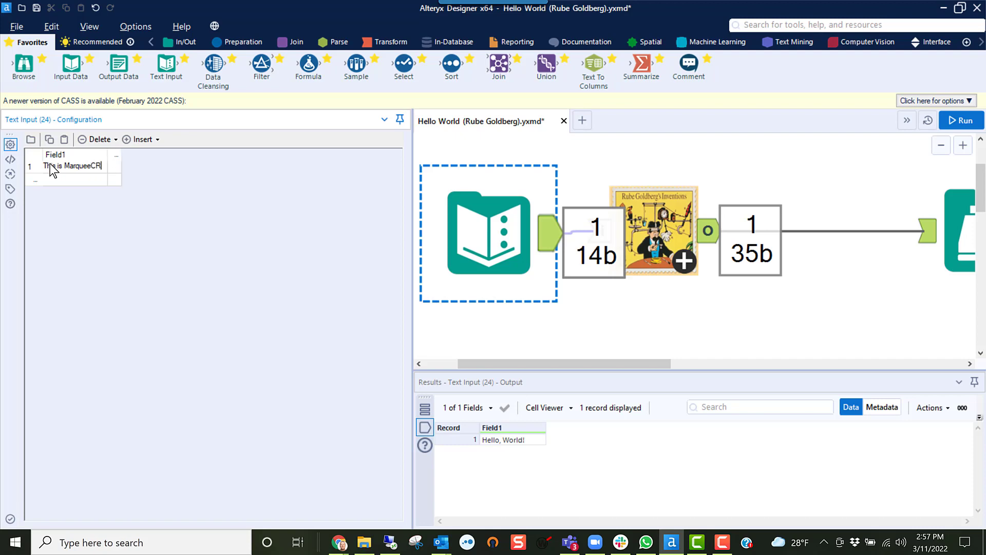
text(eW?)
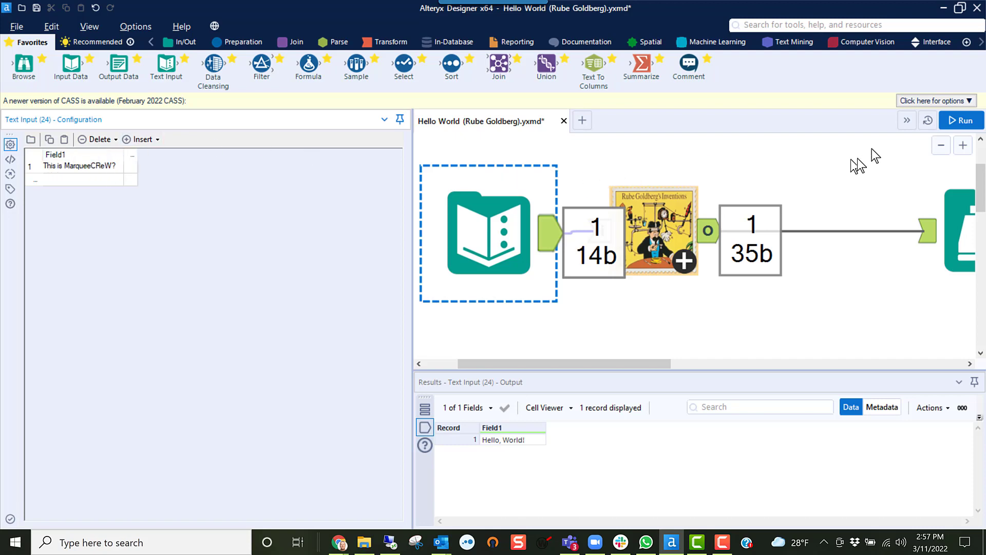
click(976, 123)
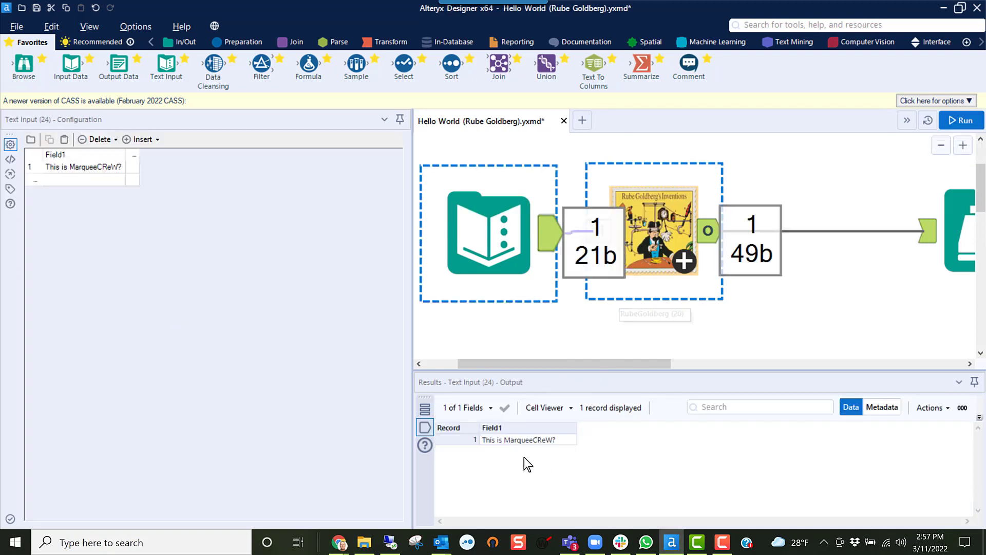
Delete the Text Input tool feeding the RubeGoldberg macro and open the macro file RubeGoldberg.yxmc.
click(494, 237)
key(Delete)
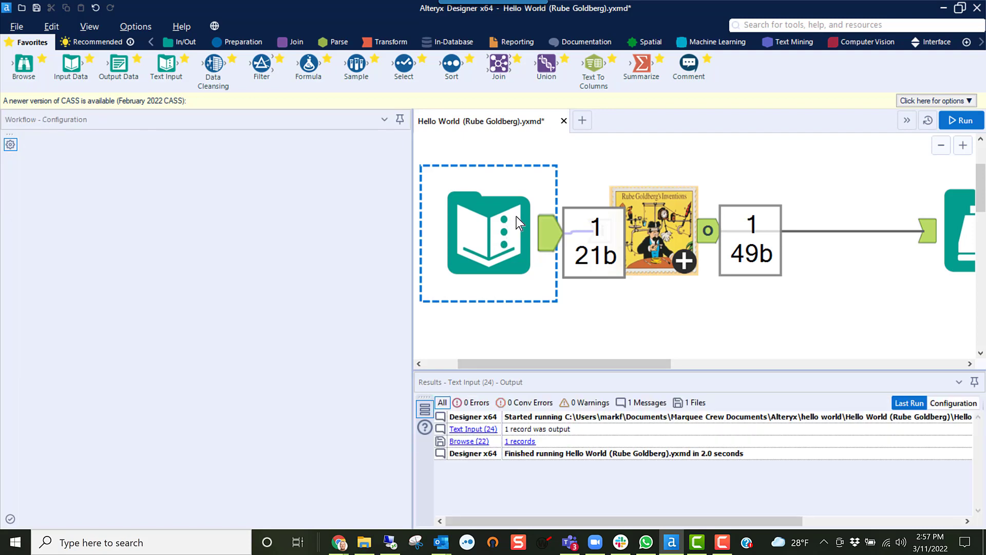
click(633, 219)
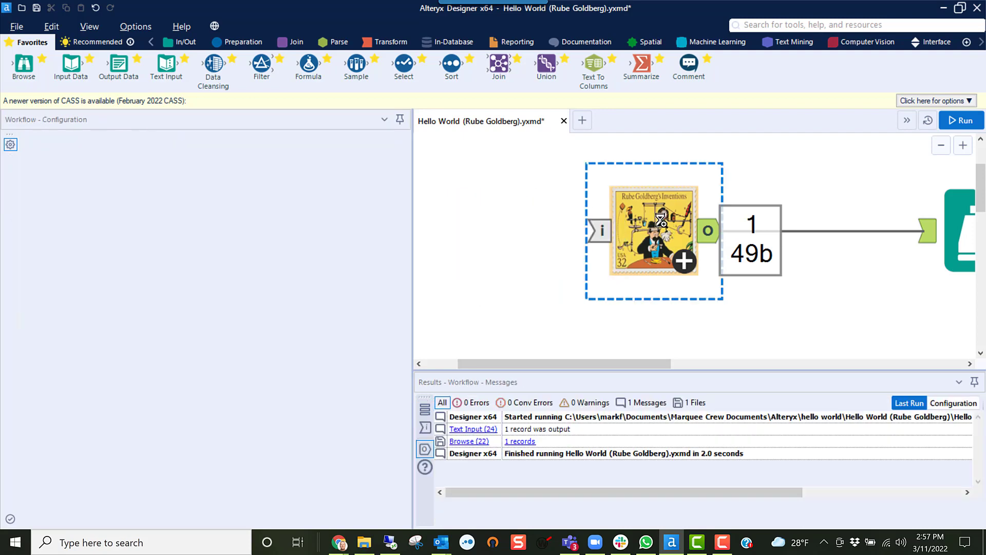
right_click(664, 227)
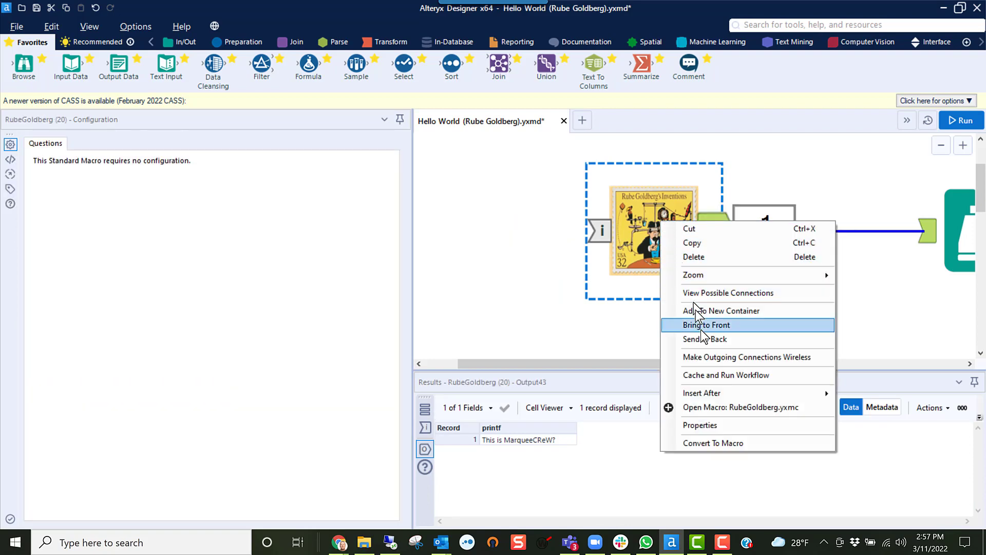
click(716, 409)
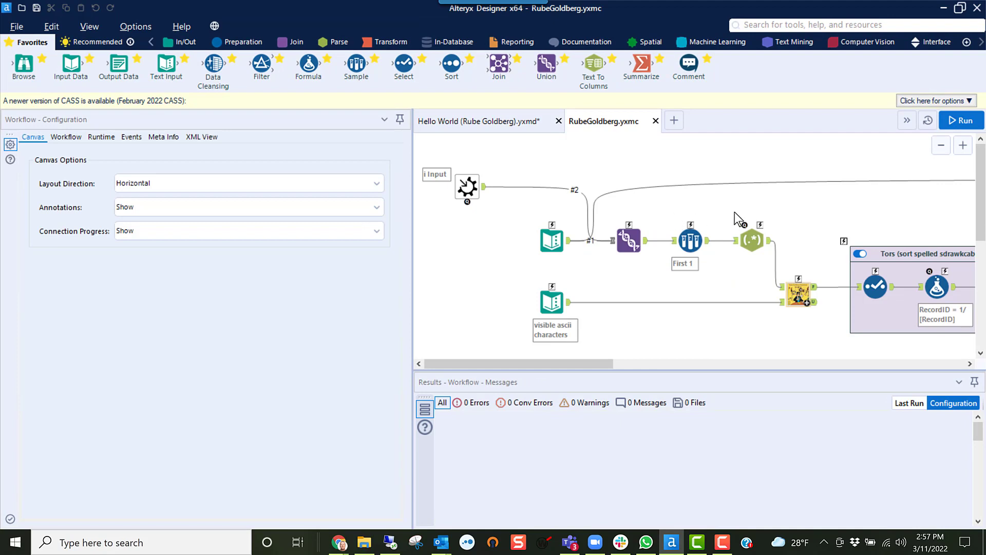
Look over the whole RubeGoldberg.yxmc macro layout and run the macro as a standard workflow.
scroll(734, 218, down, 3)
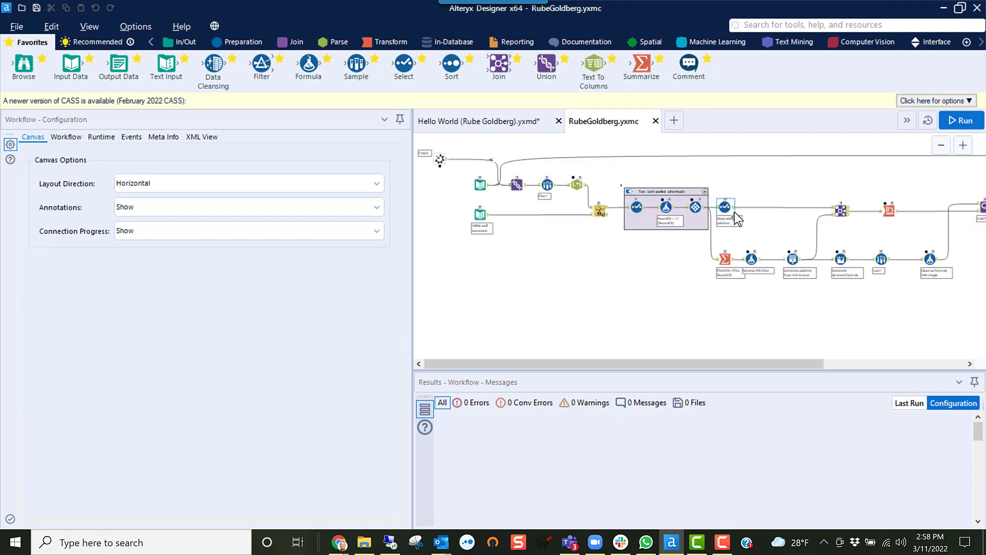
scroll(738, 218, down, 1)
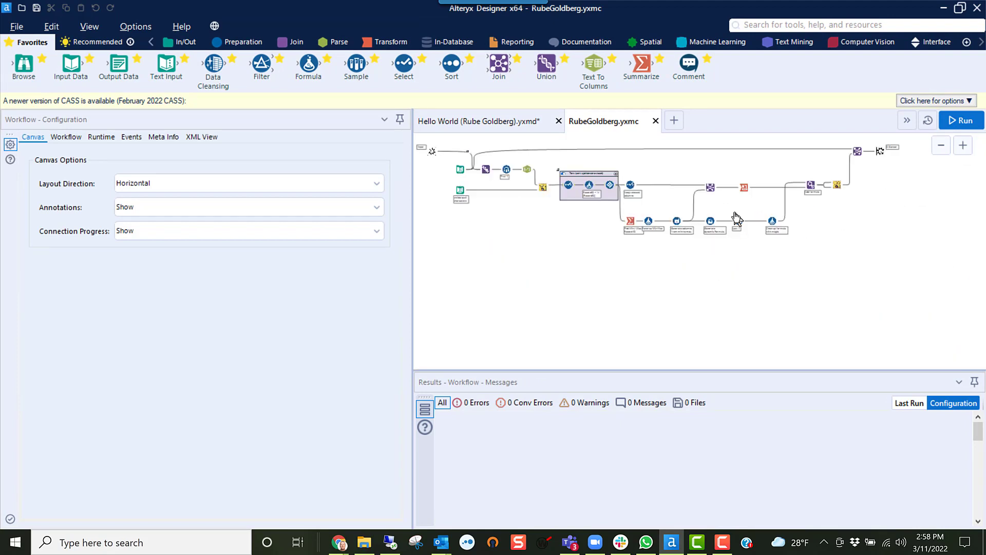
scroll(737, 218, up, 5)
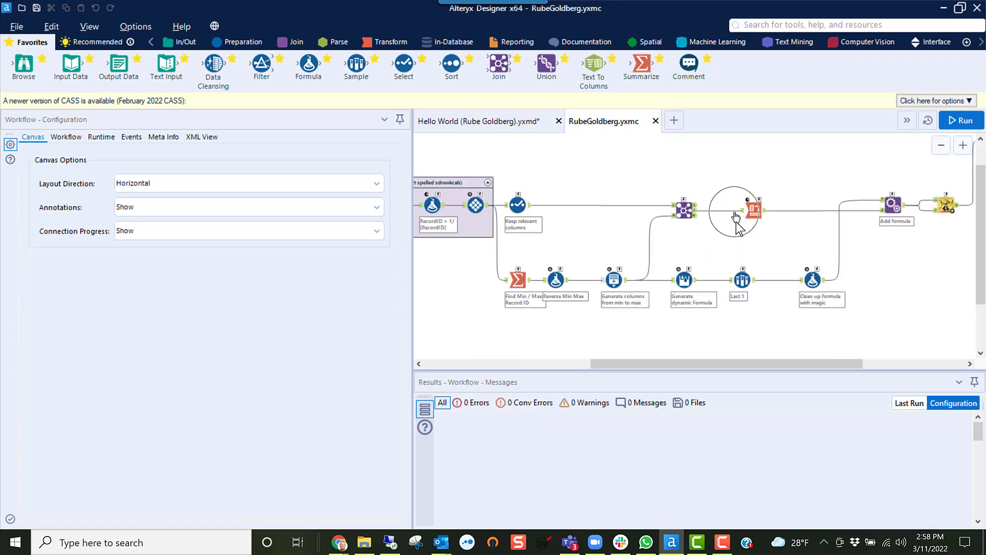
click(965, 122)
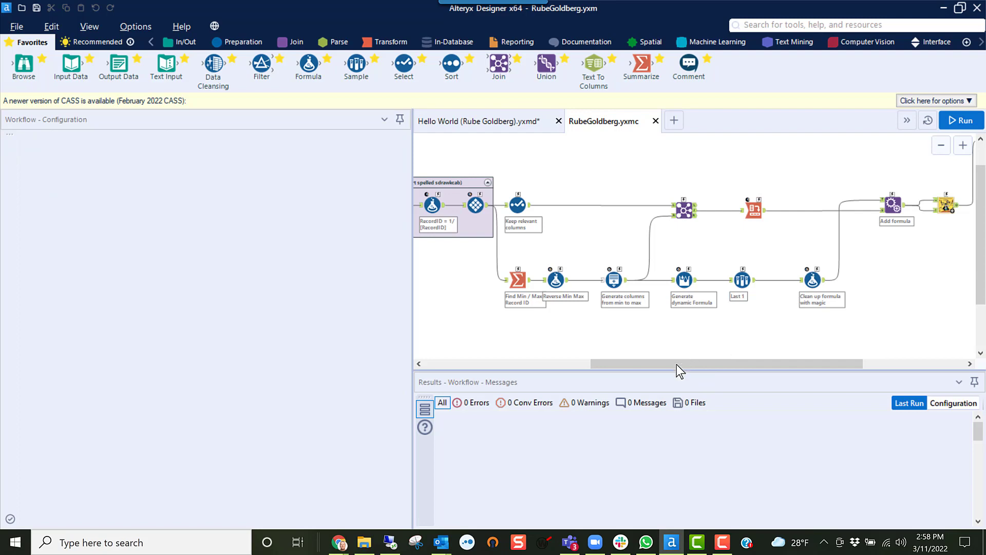
Examine the Macro Input's optional connection settings and the Union's output order, including the tools connected around them.
drag(676, 363, 510, 350)
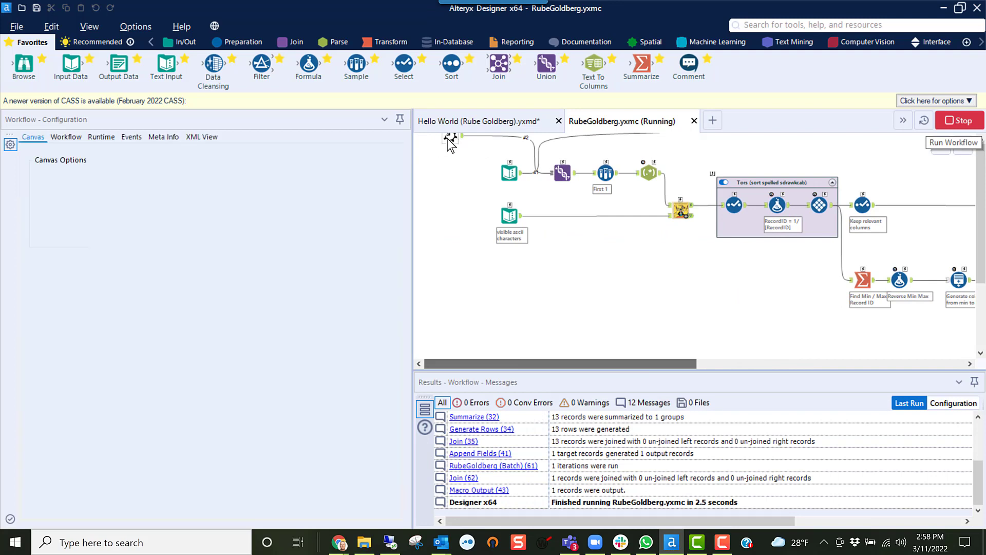
scroll(450, 145, up, 1)
click(450, 176)
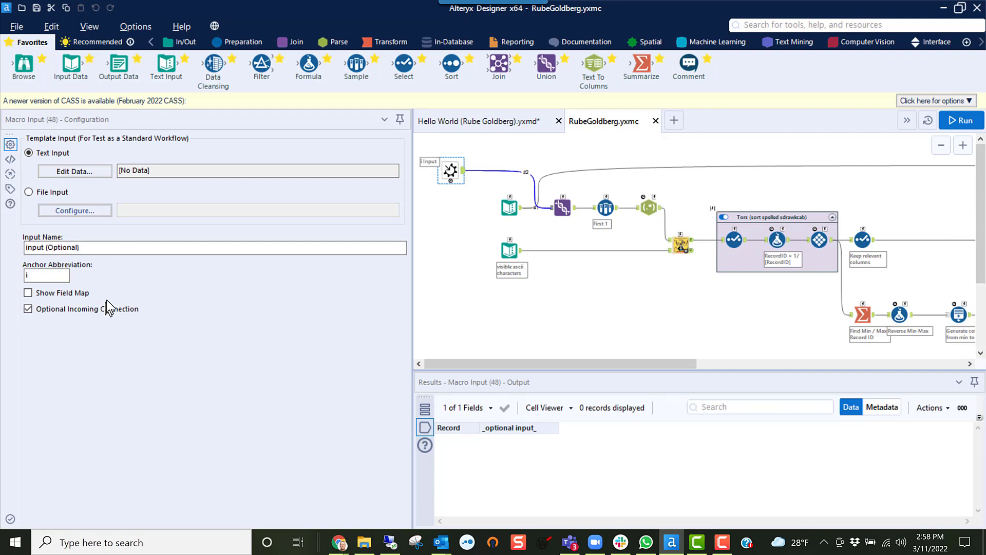
click(560, 209)
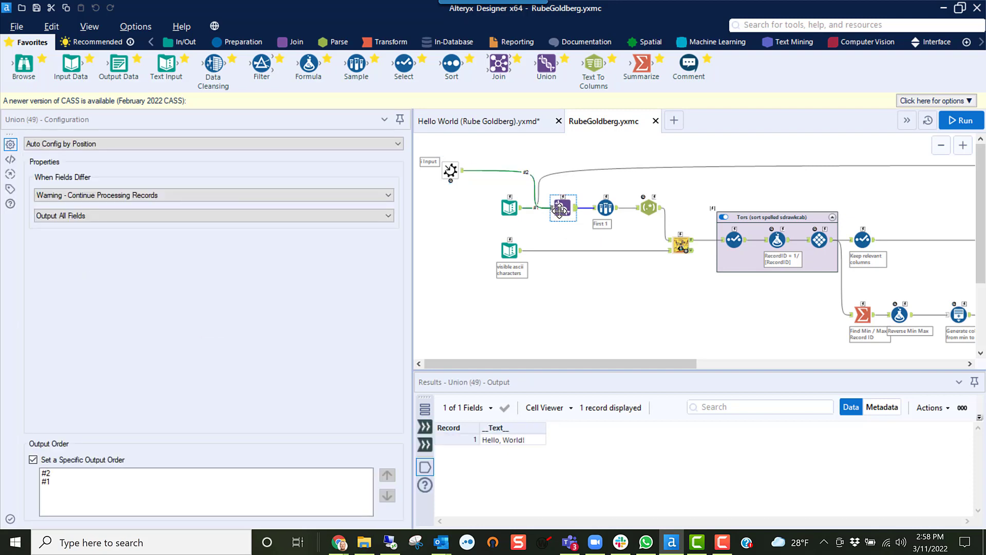
ctrl+click(518, 215)
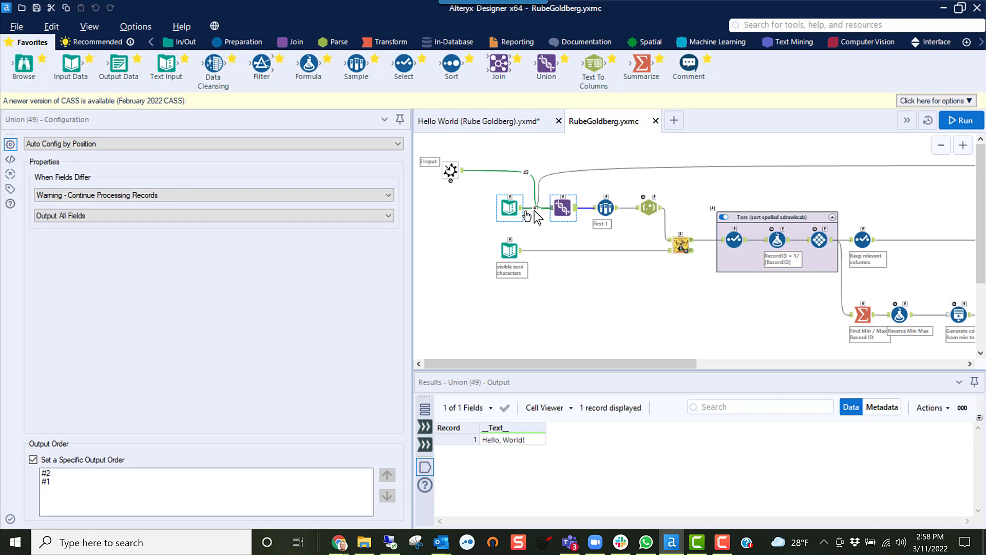
ctrl+click(520, 213)
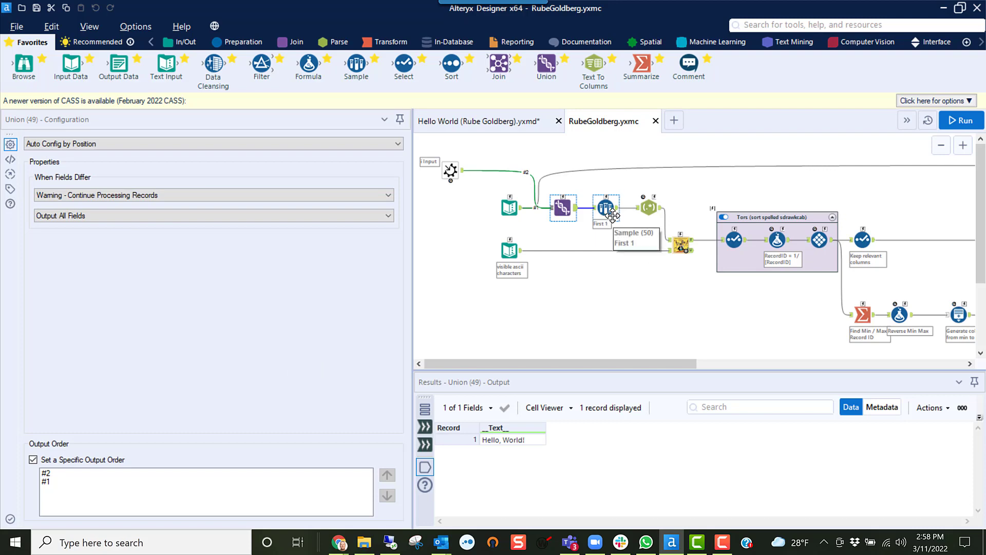
ctrl+click(437, 168)
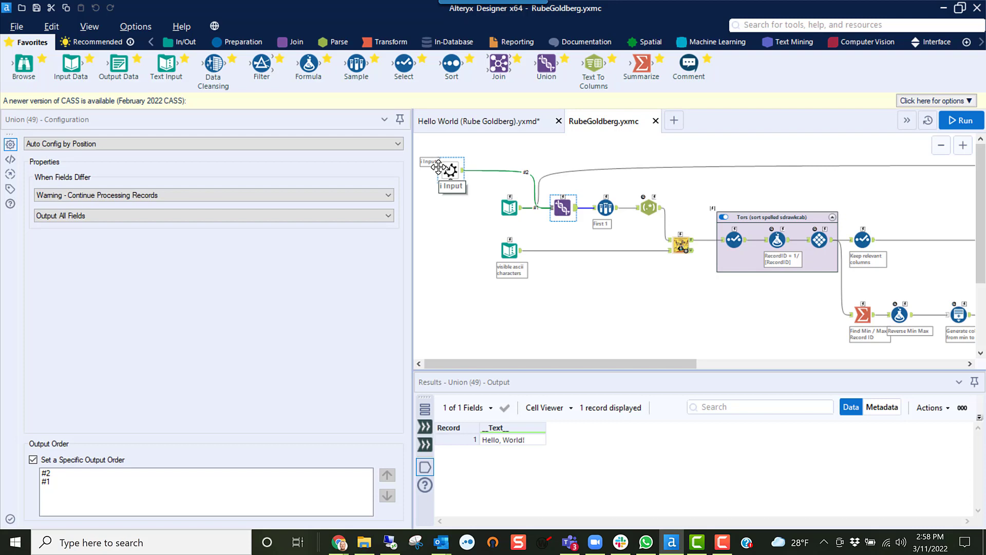
ctrl+click(437, 169)
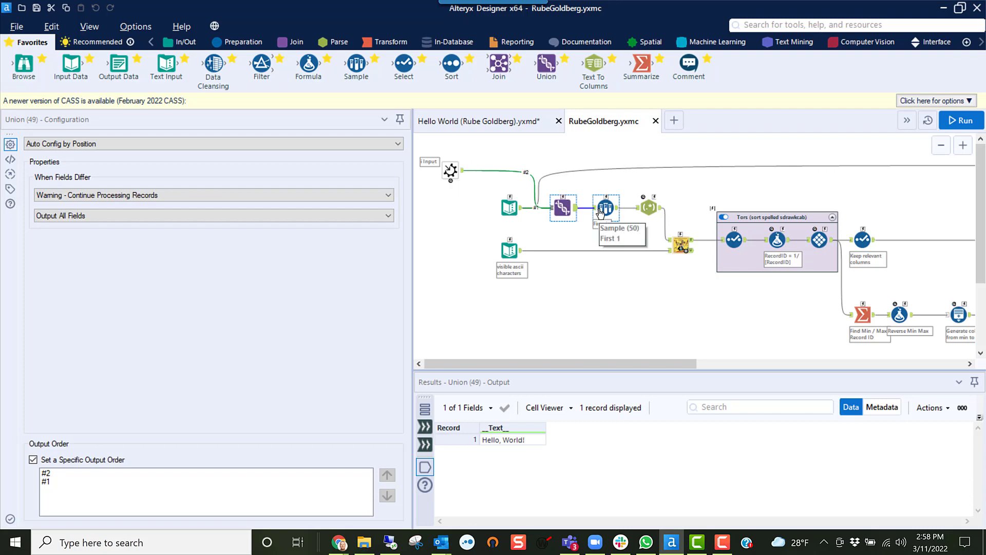
ctrl+click(604, 220)
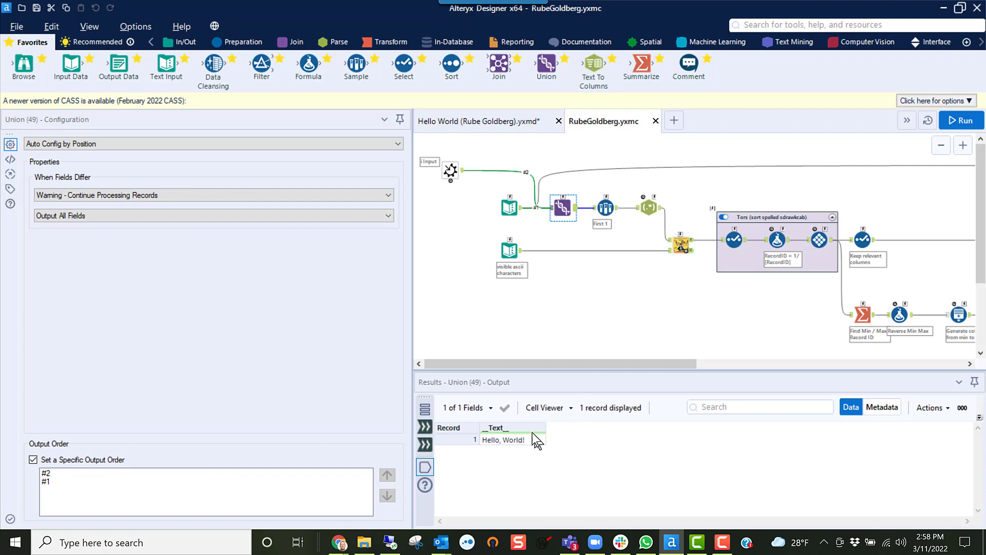
Inspect the Sample tool's first-row setting and the RegEx tool's tokenize settings with its output rows.
click(609, 209)
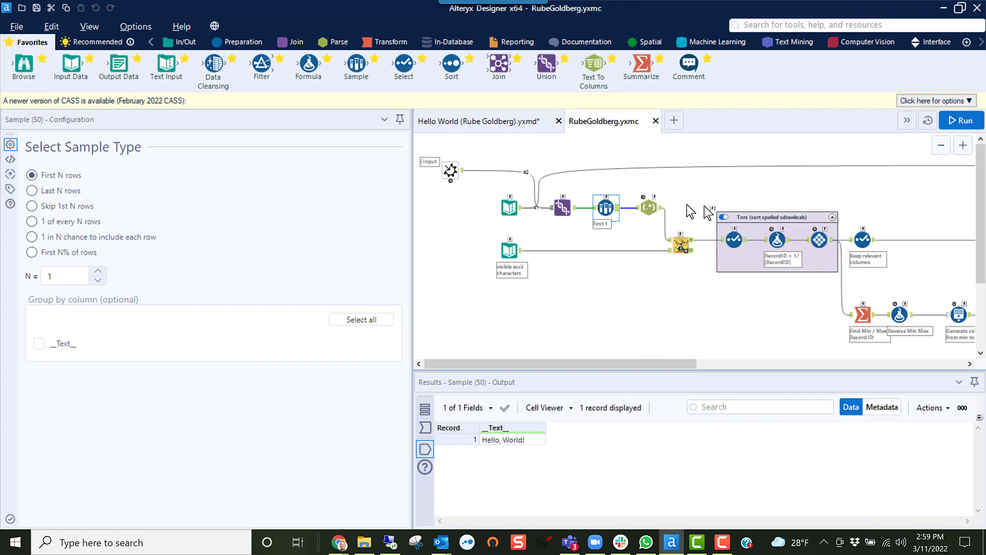
click(653, 207)
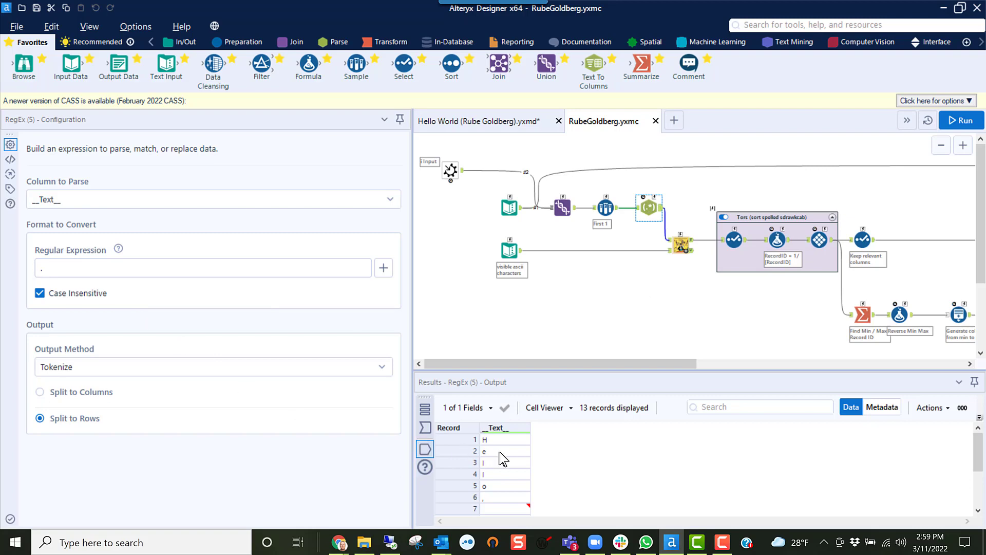
scroll(498, 497, down, 1)
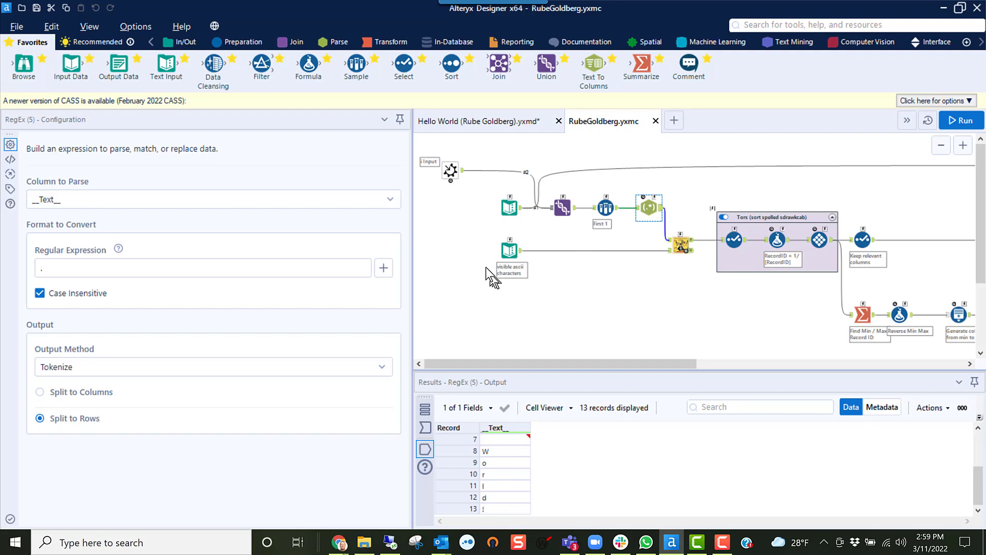
Review the complete character list in the visible ascii characters Text Input.
click(505, 251)
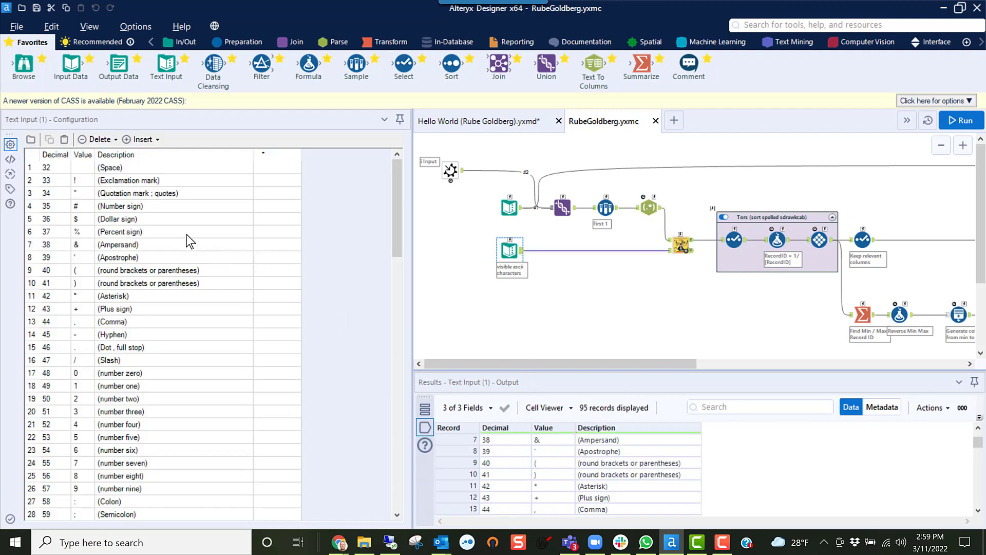
scroll(99, 267, down, 5)
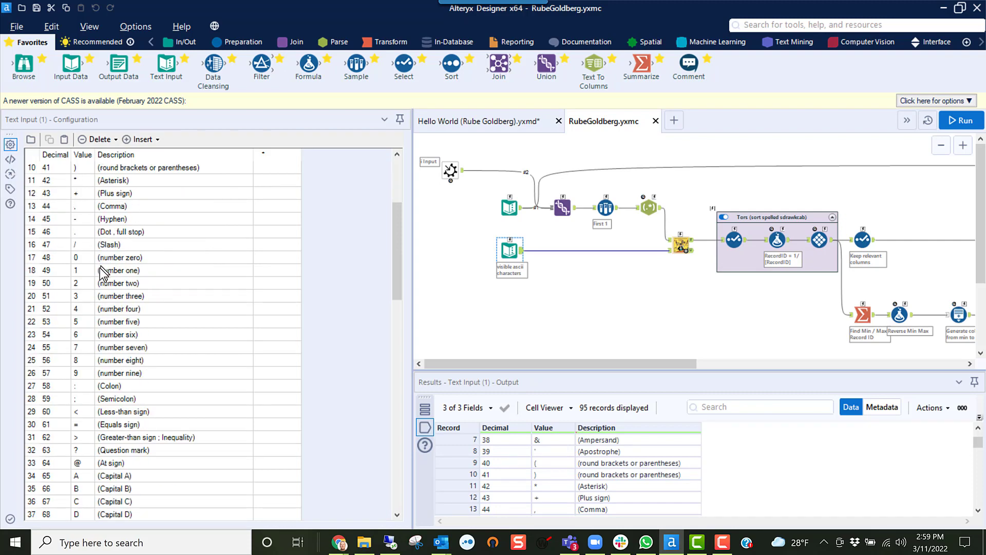
scroll(103, 274, down, 17)
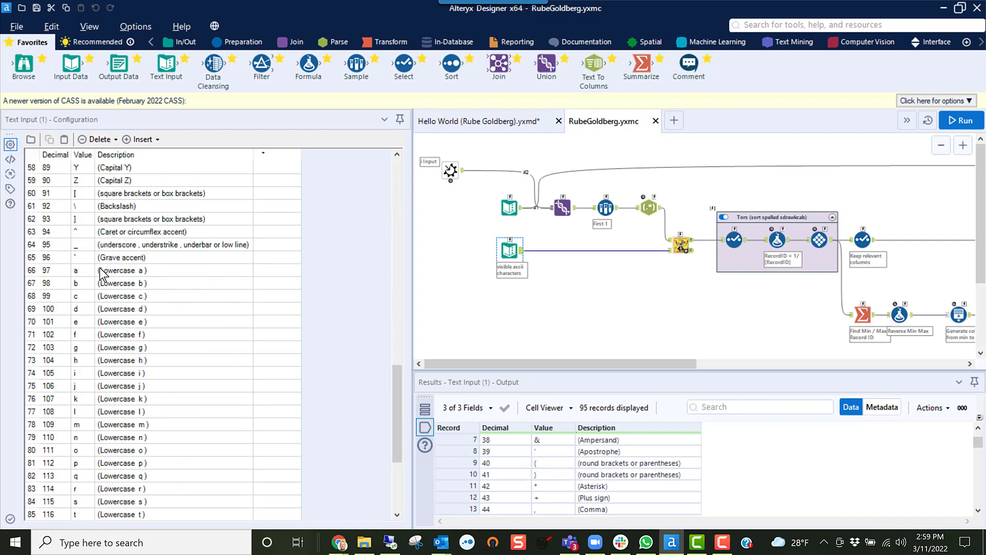
scroll(103, 275, down, 2)
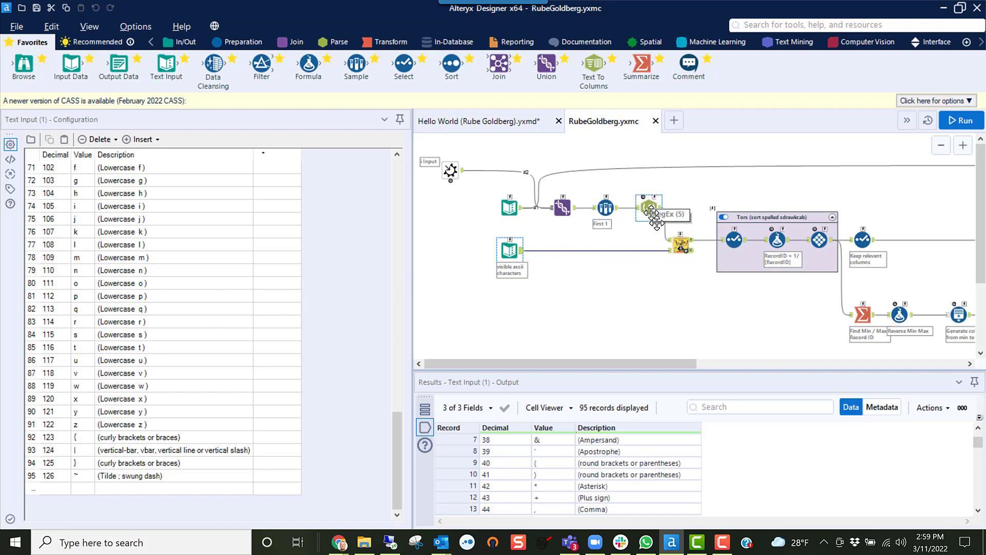
Open the nested RubeGoldberg (Iterative).yxmc macro to examine its tool layout and Record ID settings, and close it again.
click(680, 240)
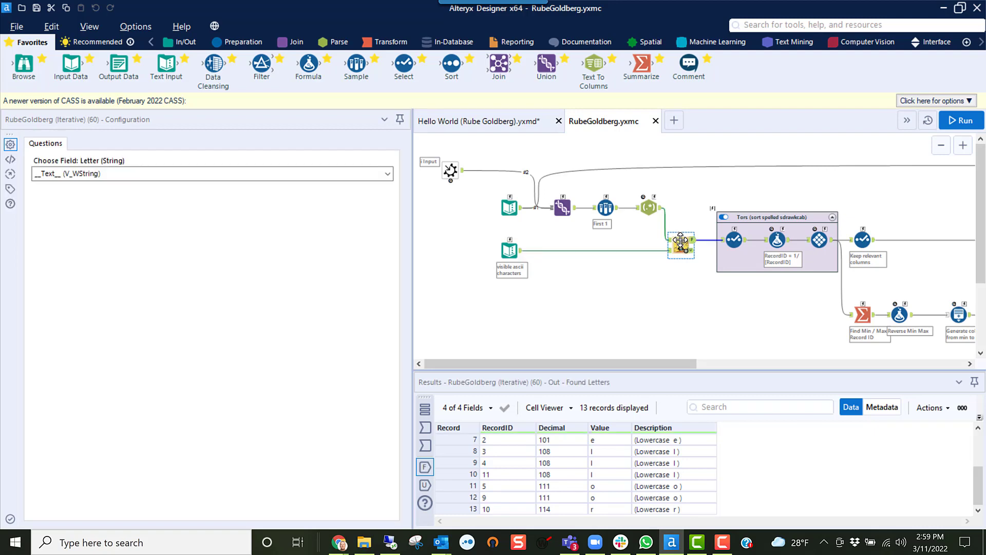
right_click(680, 240)
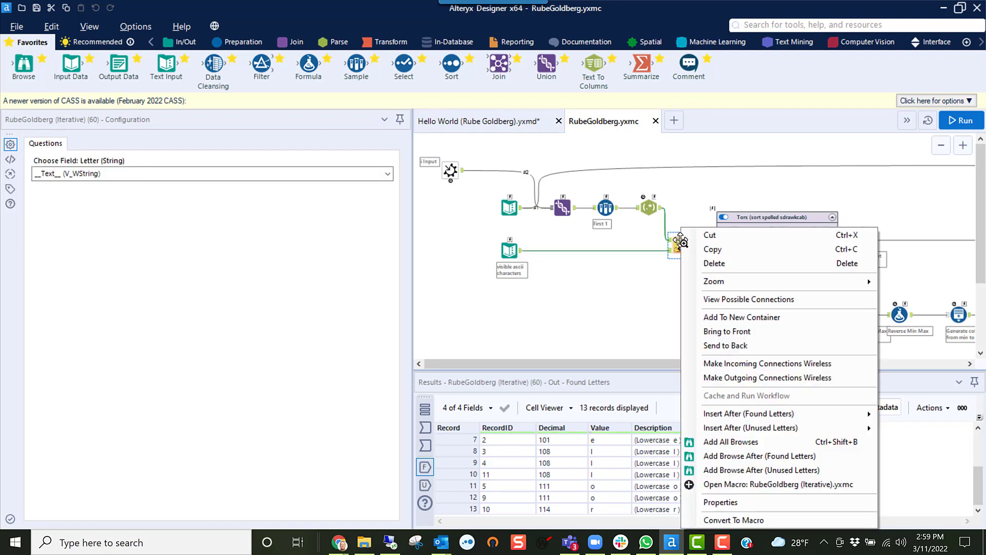
click(748, 485)
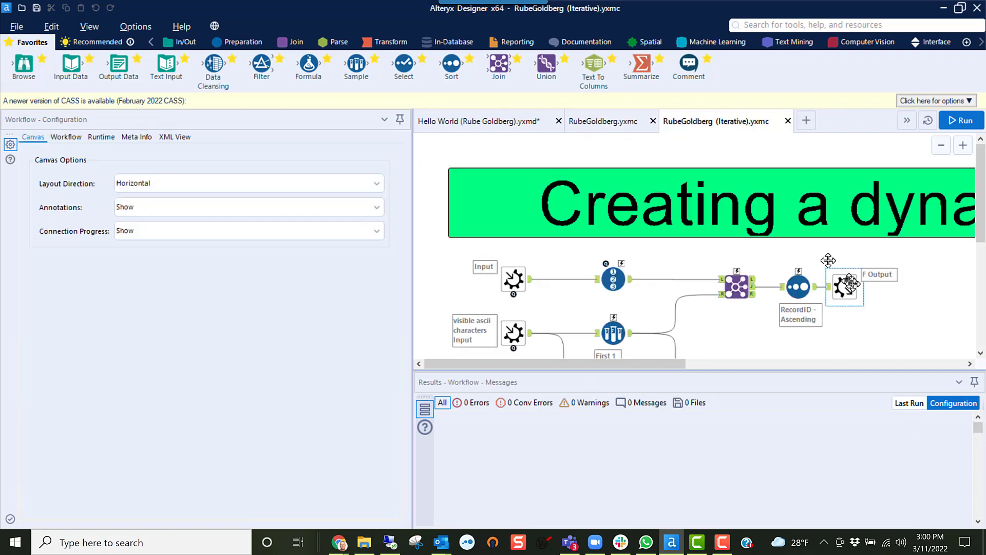
scroll(782, 228, down, 1)
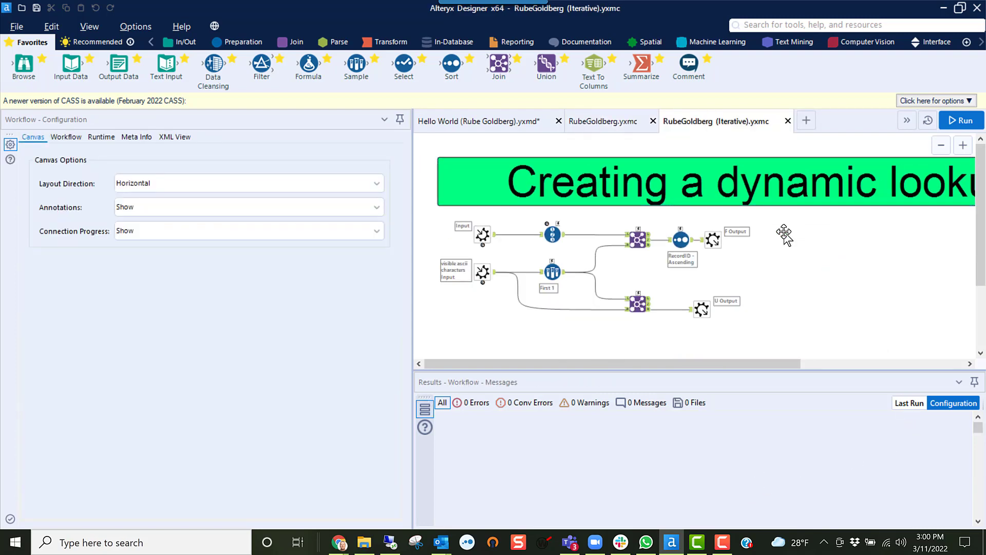
click(552, 233)
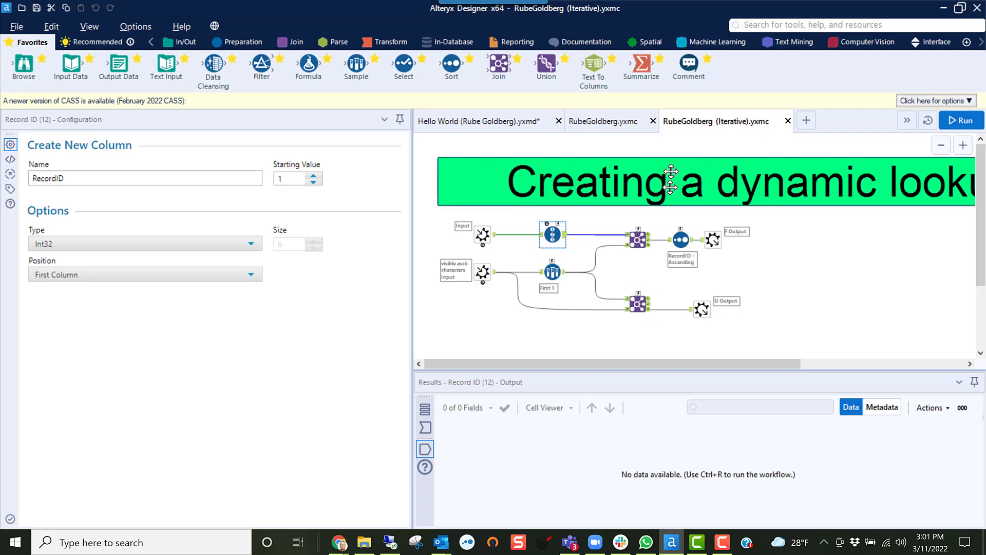
click(788, 121)
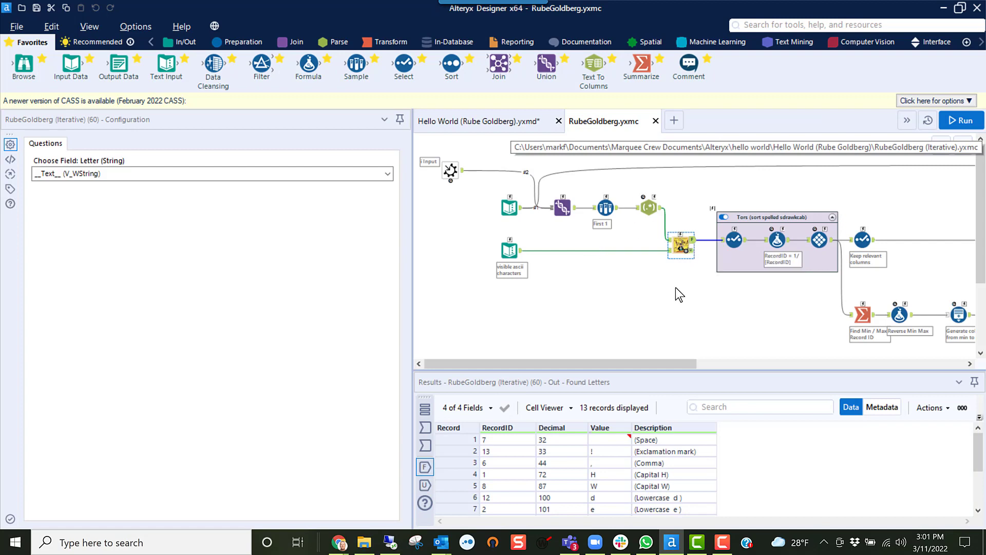
Read through the iterative macro's Found Letters output from the first record to the last.
mouse_move(594, 444)
scroll(611, 483, down, 2)
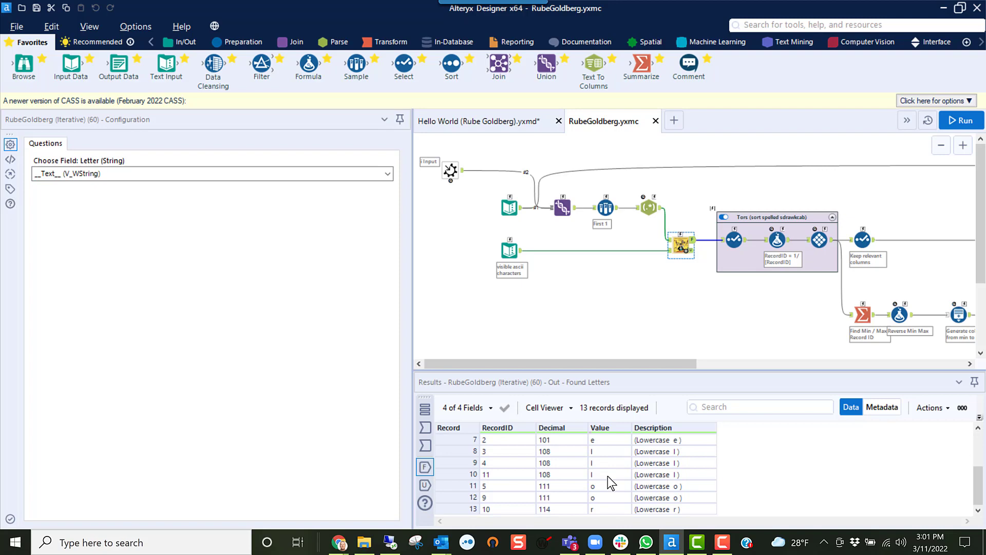
scroll(612, 483, up, 2)
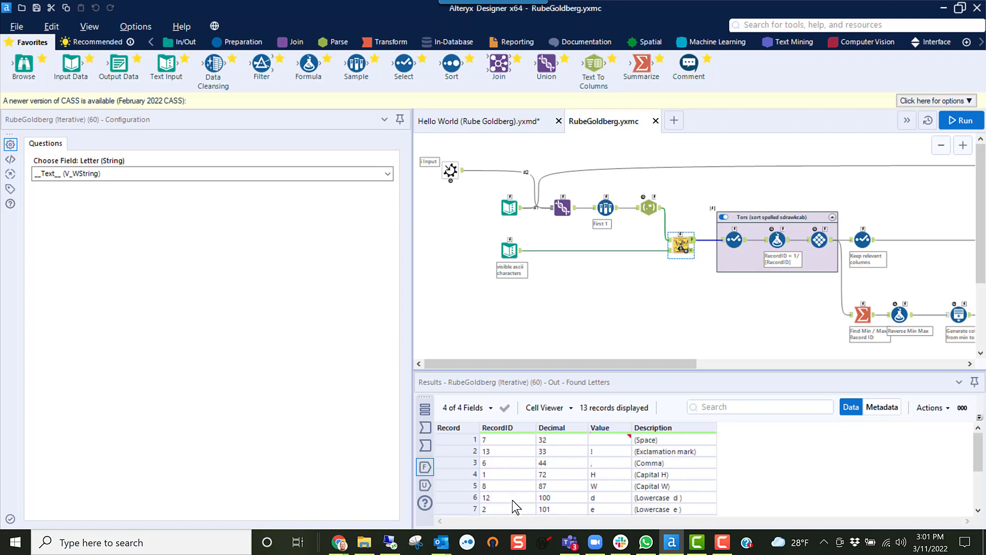
scroll(512, 500, down, 2)
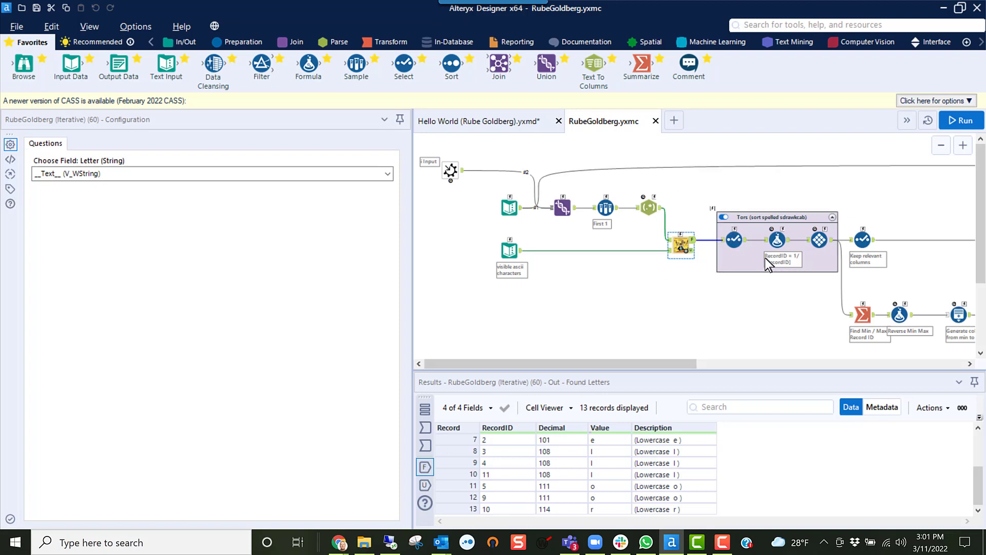
Inspect the Select, Formula and Tile settings in the Tors container and read through the Tile tool's output rows.
click(731, 239)
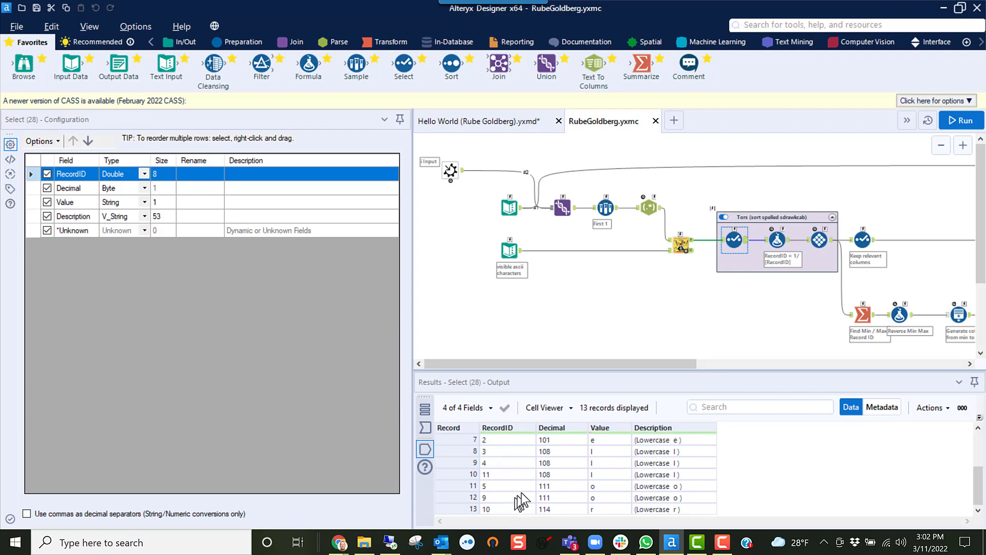
click(779, 240)
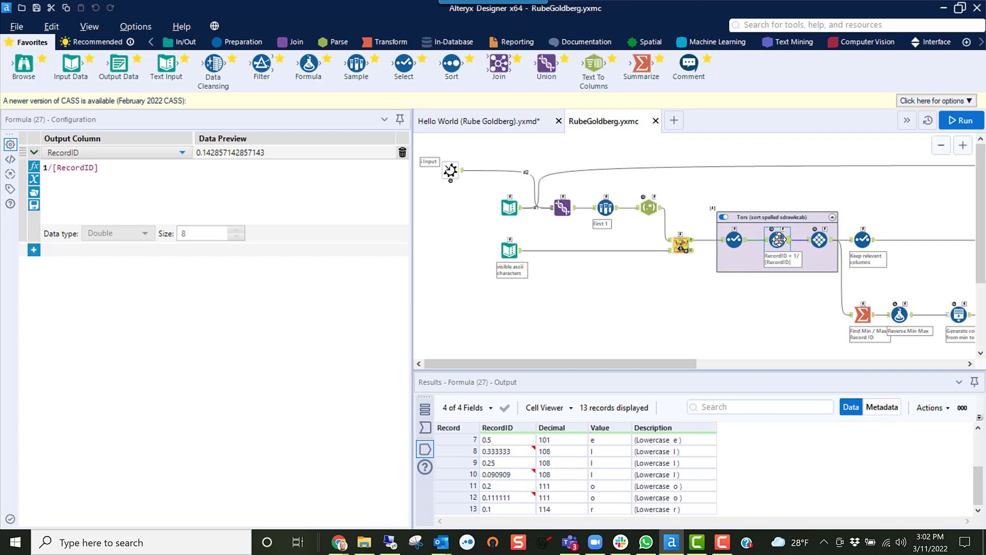
click(821, 240)
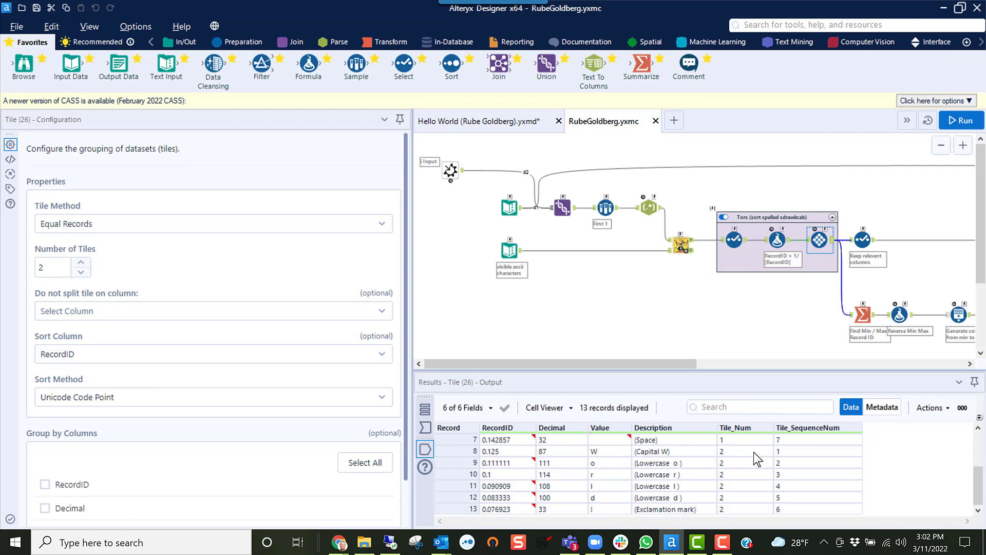
scroll(611, 452, up, 2)
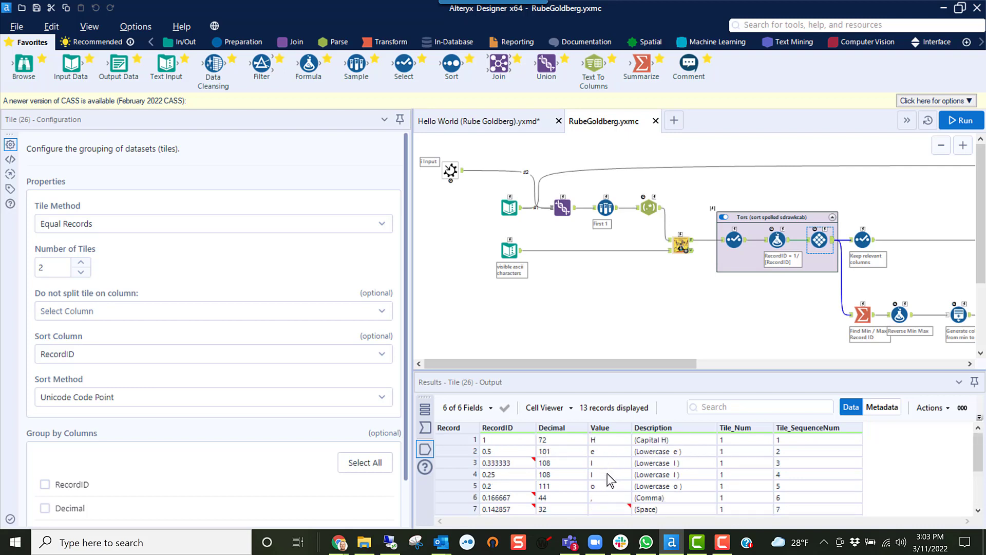
scroll(607, 470, down, 2)
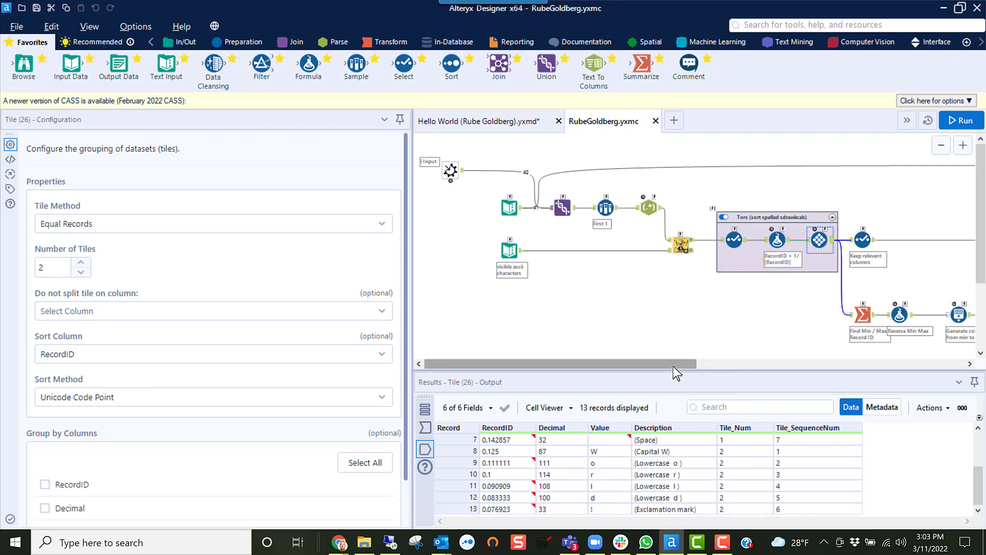
Check which fields the Keep relevant columns Select tool passes on and read its output values.
drag(674, 365, 754, 360)
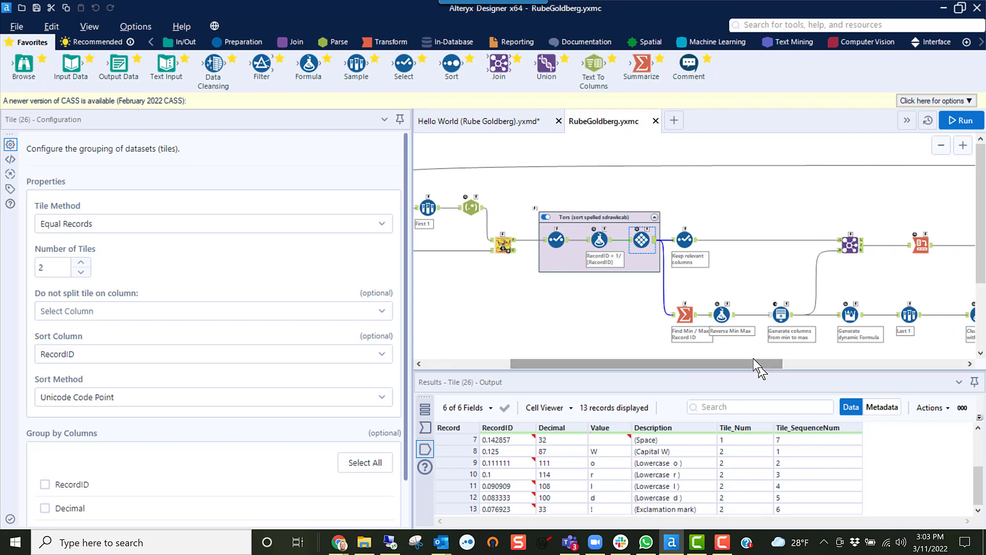
click(696, 243)
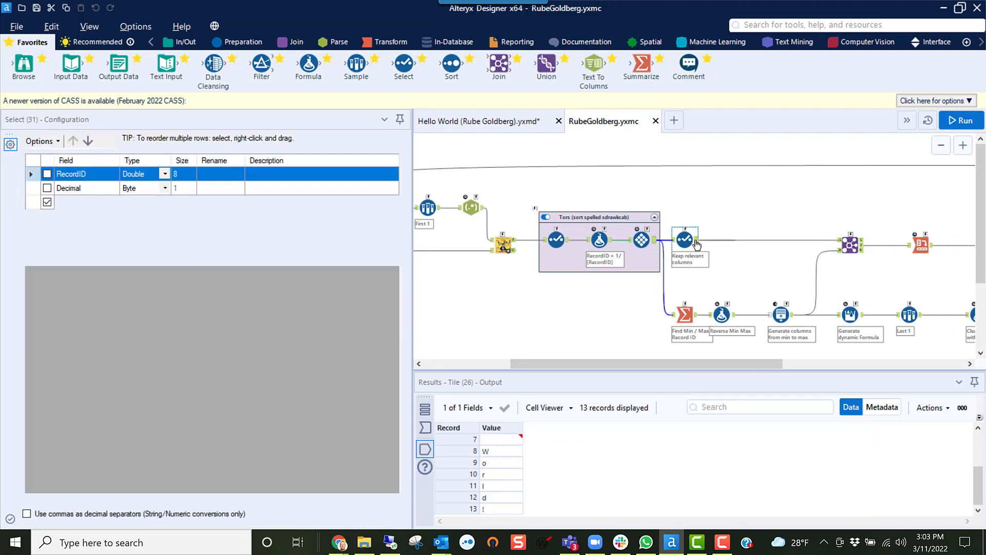
scroll(538, 479, up, 2)
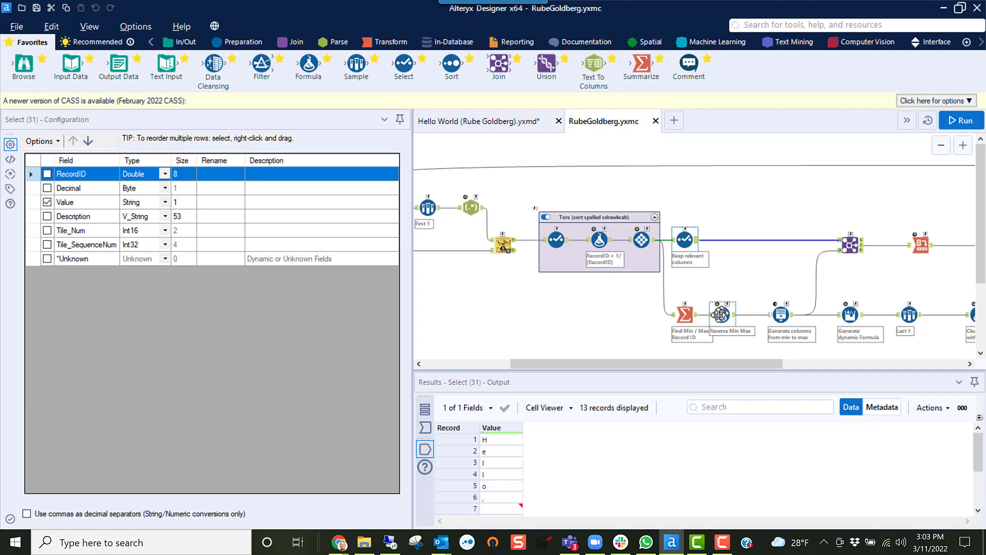
Examine the Summarize tool's RecordID actions and view the aggregation choices for RecordID and the string actions for the Value field.
click(689, 314)
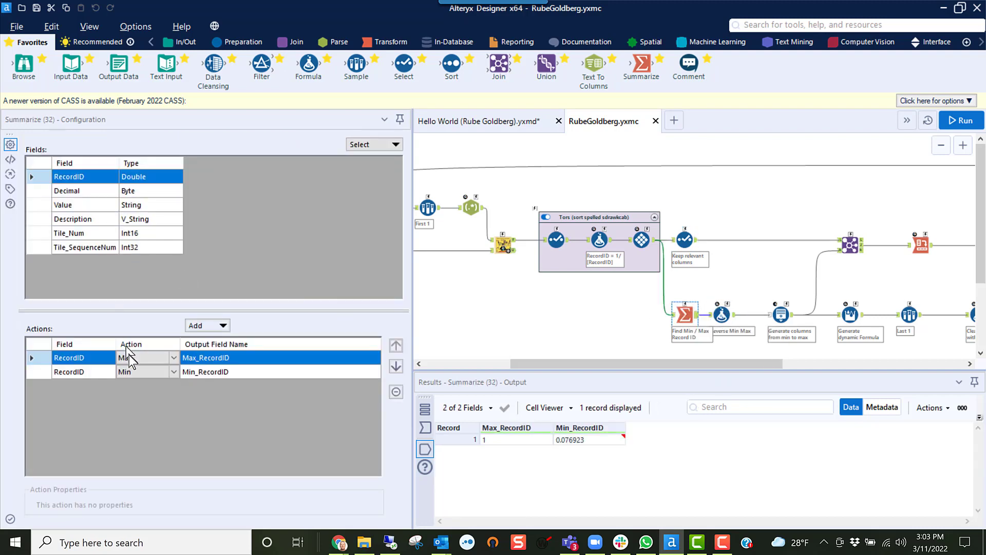
click(176, 372)
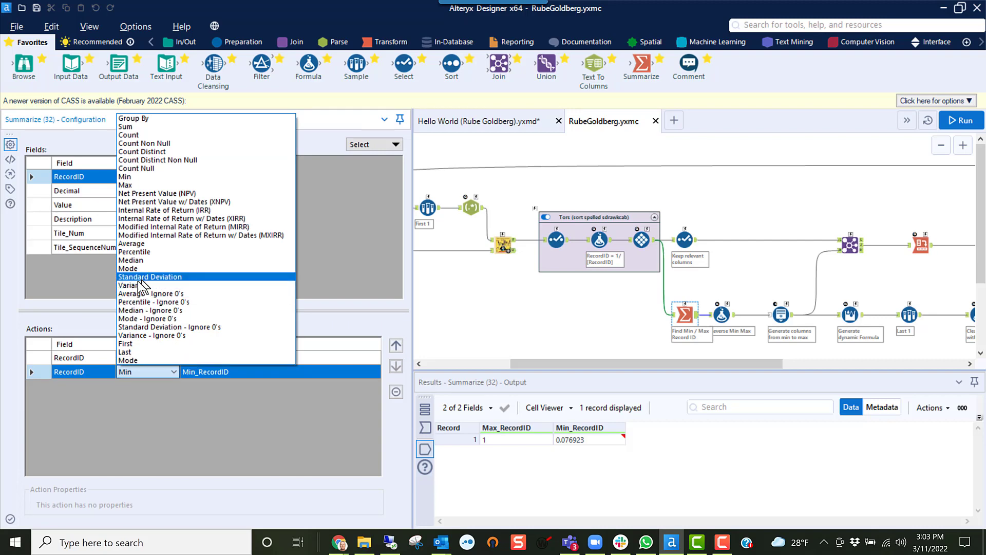
click(105, 294)
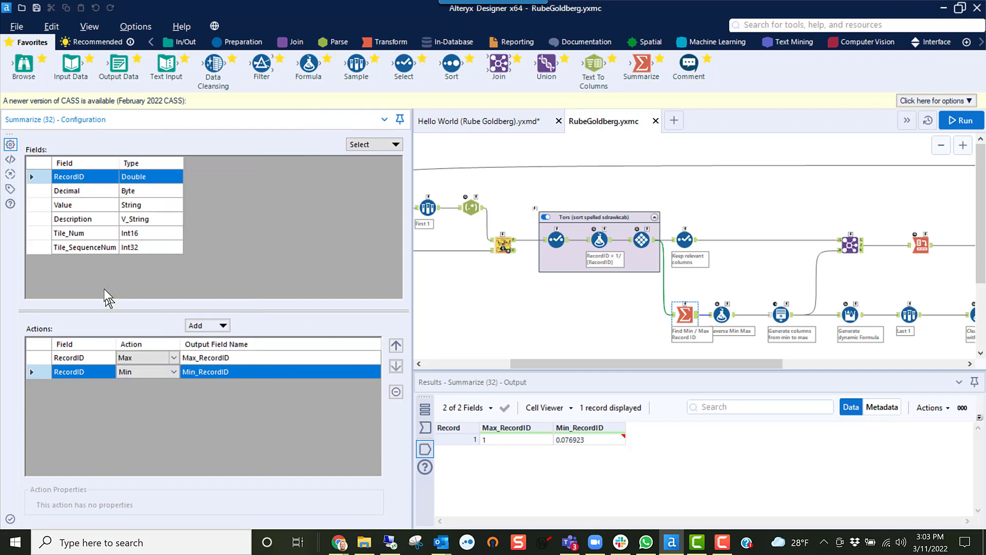
click(96, 206)
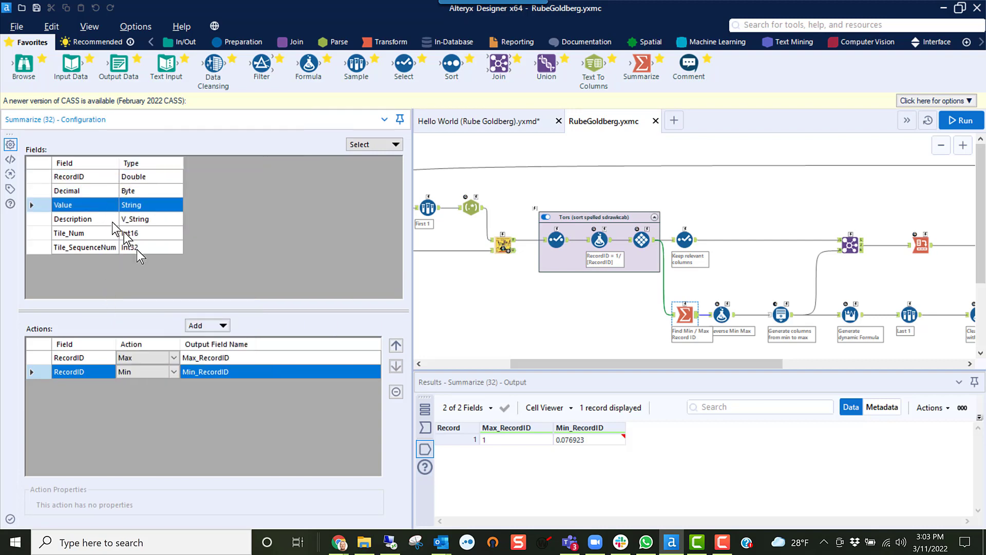
click(221, 327)
mouse_move(311, 482)
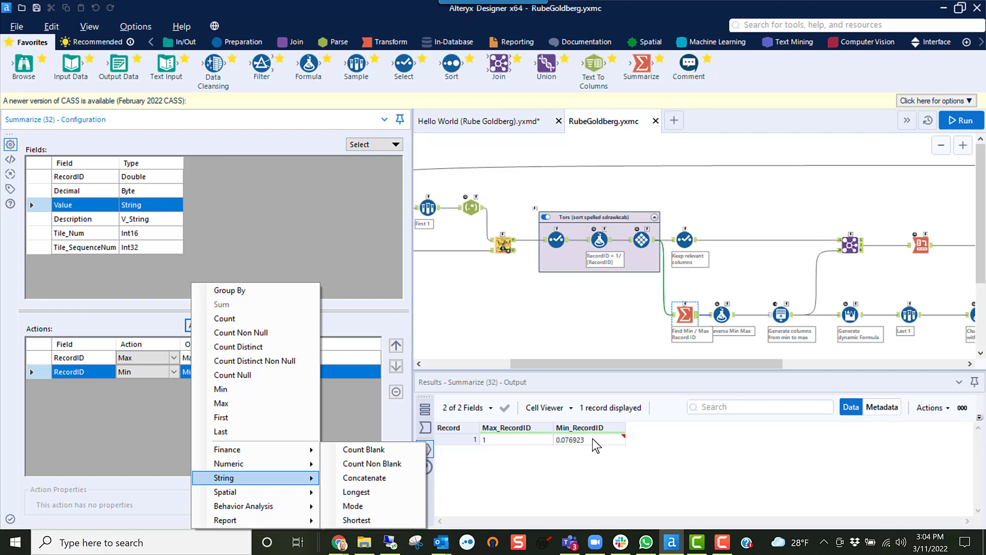
Inspect the Reverse Min Max formulas and the Generate Rows expressions, including all generated RowCount rows.
click(722, 314)
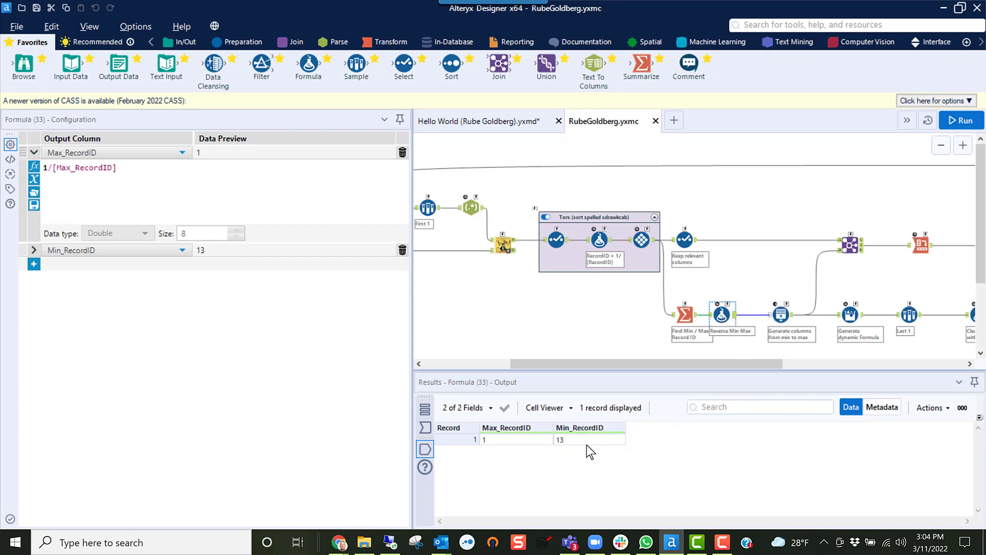
click(782, 315)
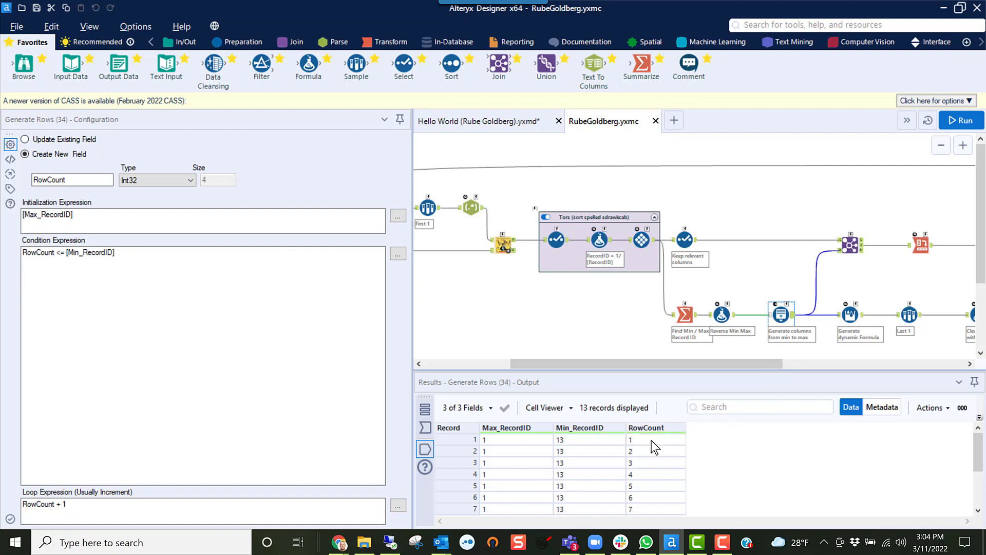
scroll(651, 440, down, 2)
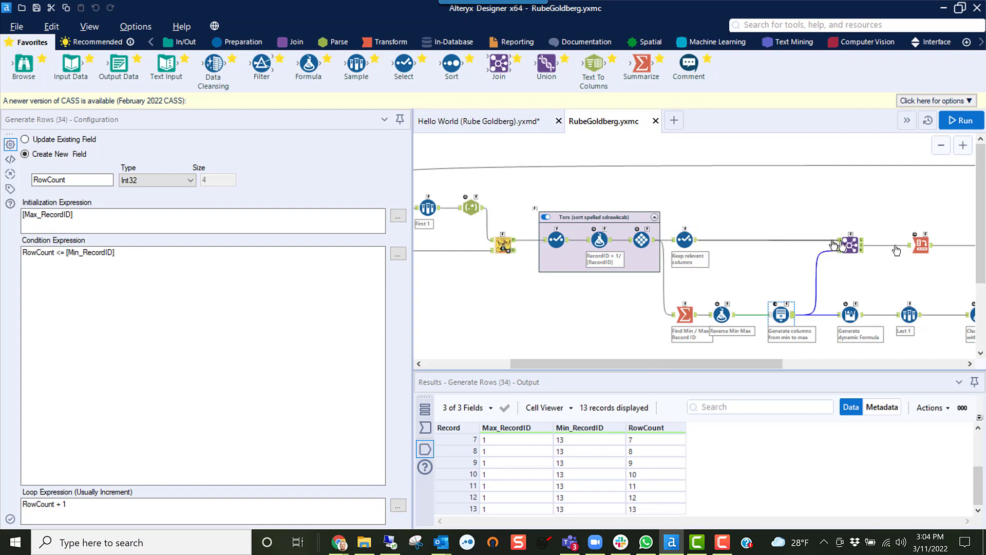
Review the Join's record-position setup and joined rows, along with the Cross Tab's column settings and output.
click(865, 248)
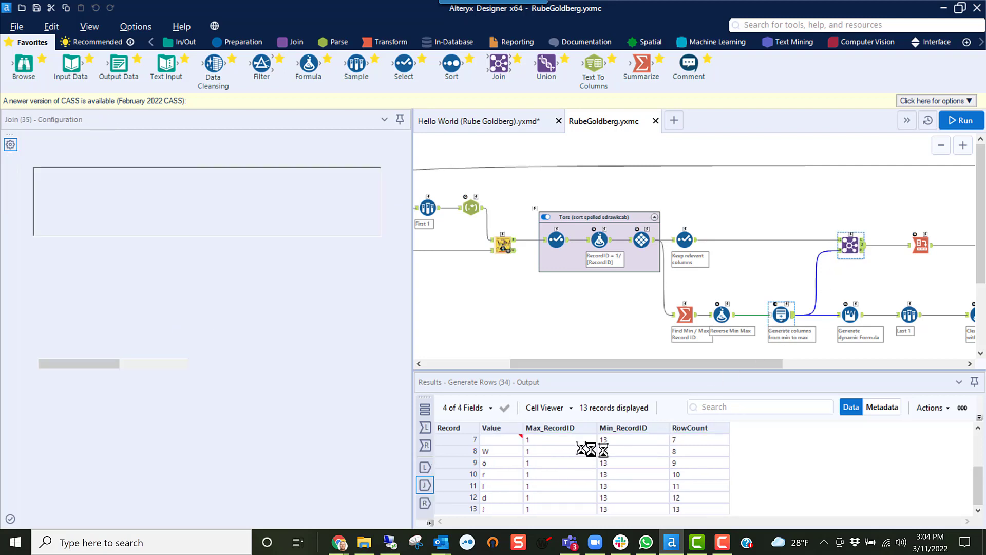
scroll(511, 494, up, 2)
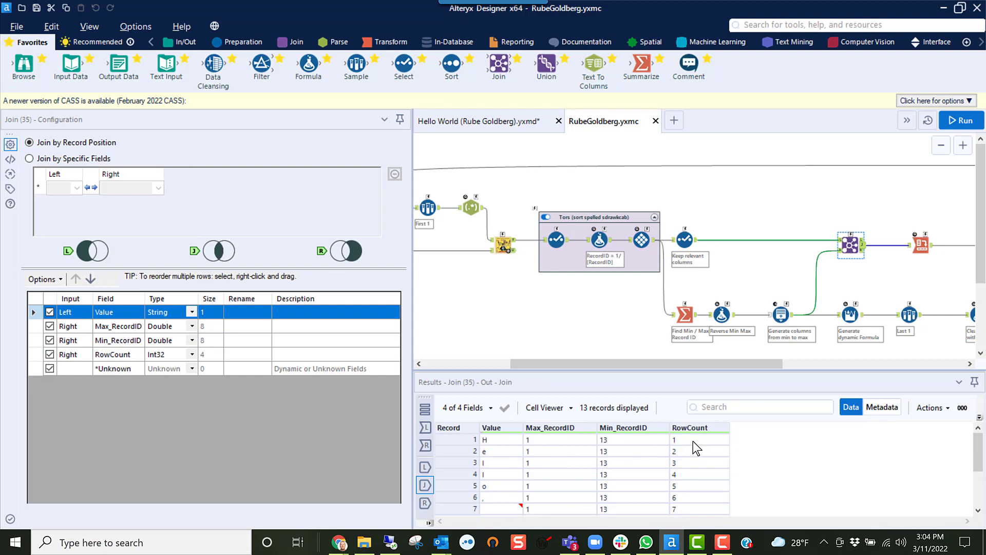
scroll(691, 470, down, 2)
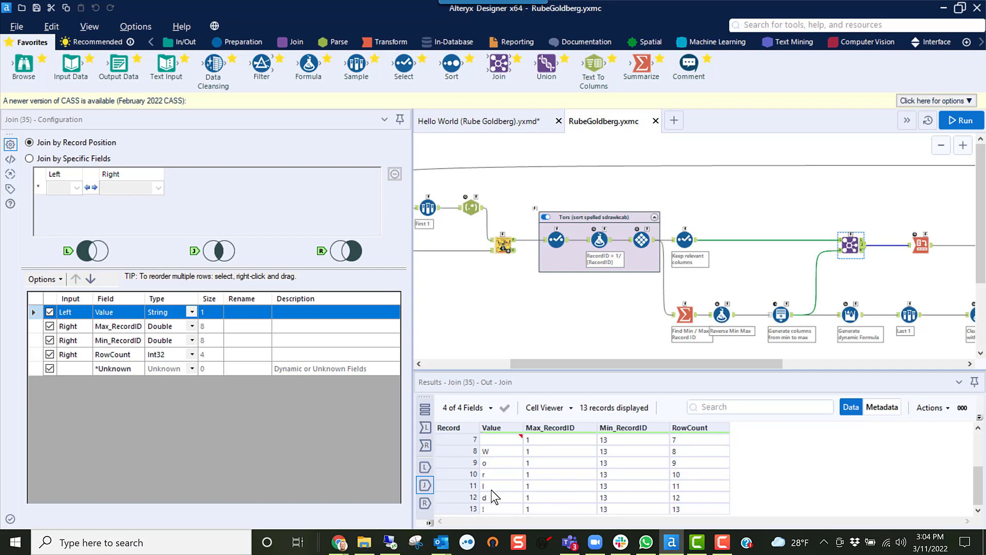
click(916, 246)
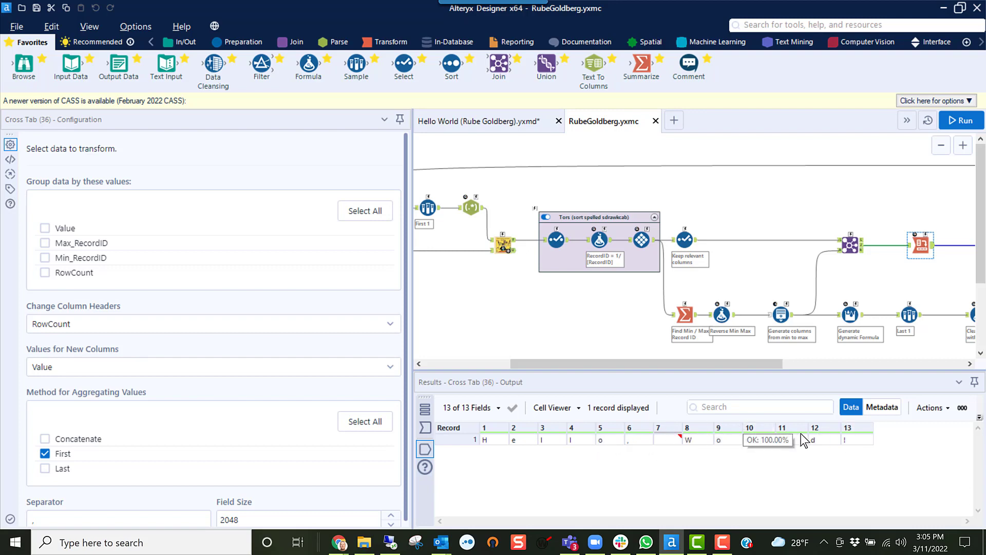
Trace the dynamic formula from Generate Rows through the Multi-Row Formula to the Last 1 Sample, widening the Formula results column.
drag(760, 365, 830, 366)
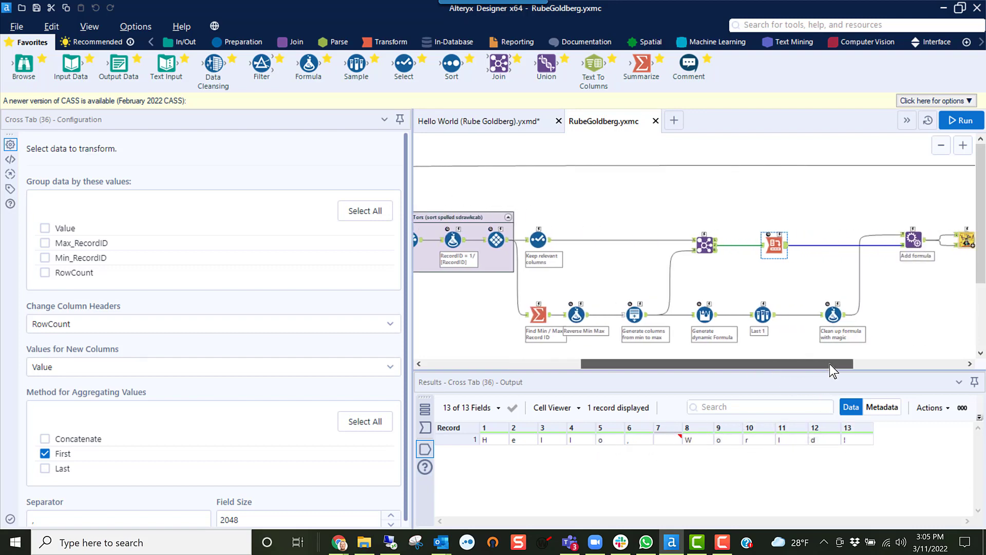
click(643, 319)
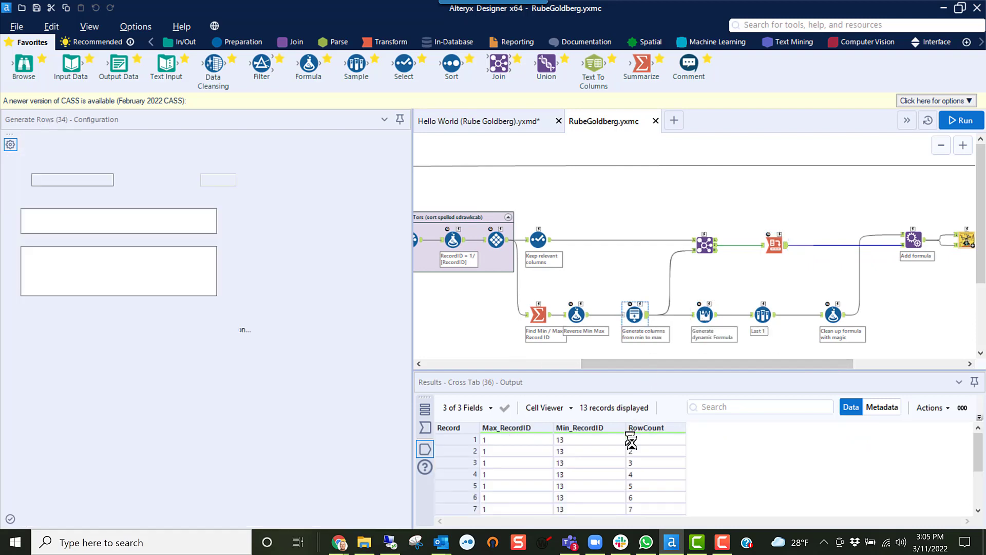
click(708, 318)
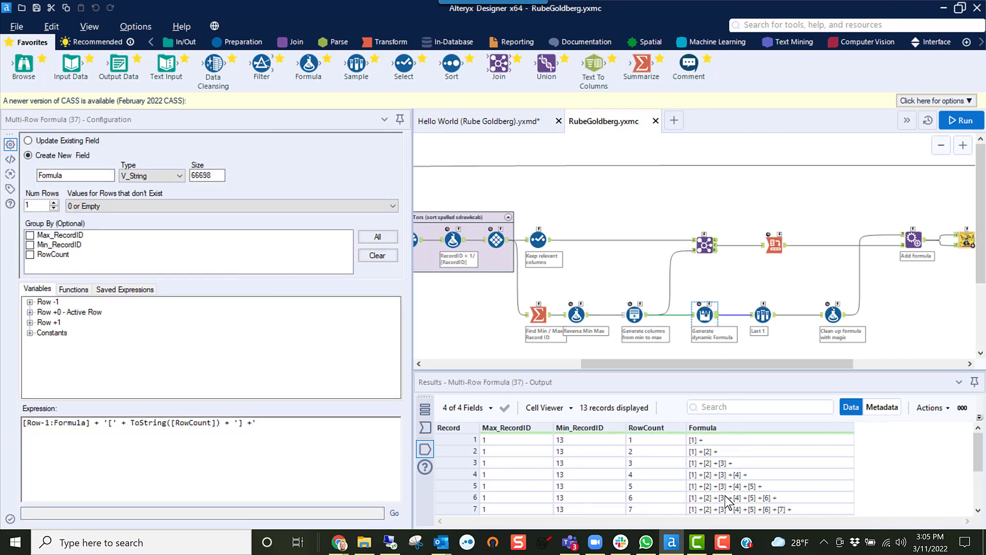
scroll(725, 497, down, 2)
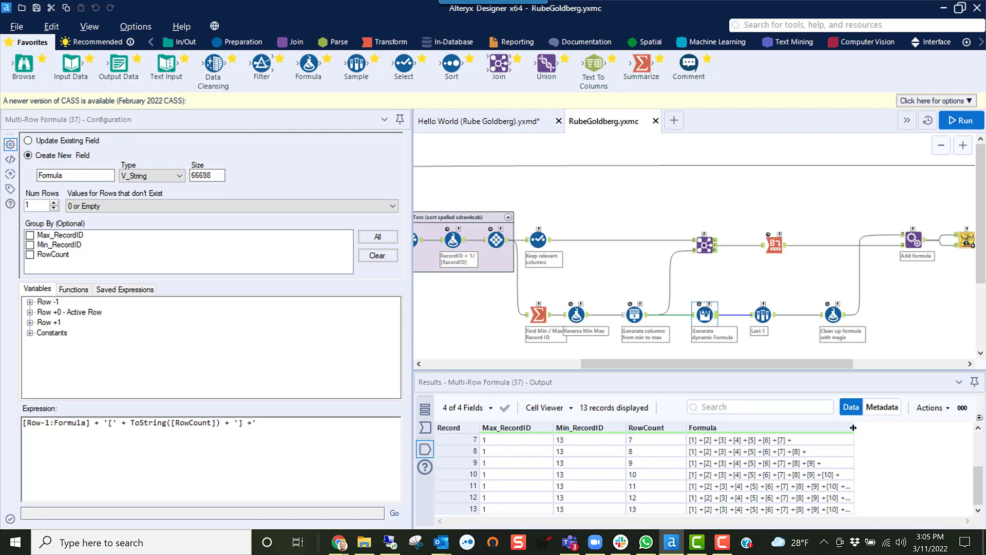
drag(853, 427, 949, 427)
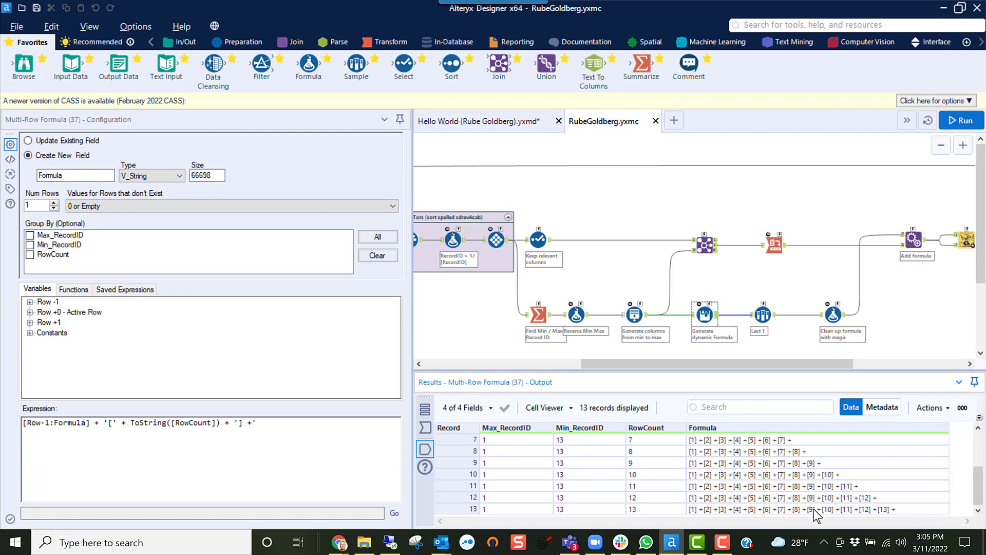
click(775, 318)
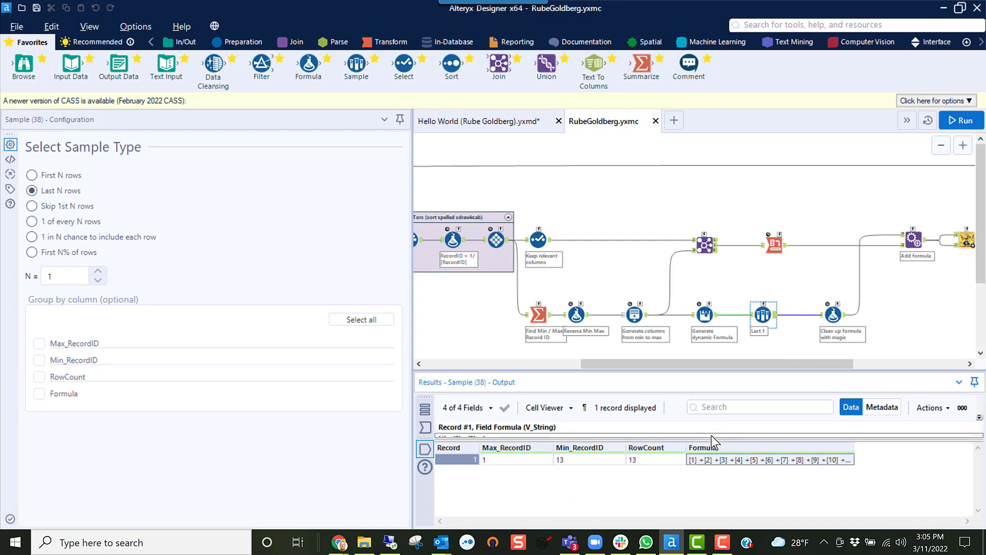
Enlarge the cell viewer to read the full dynamic formula, and compare it with the Formula value from the REGEX_Replace cleanup tool.
drag(711, 437, 710, 473)
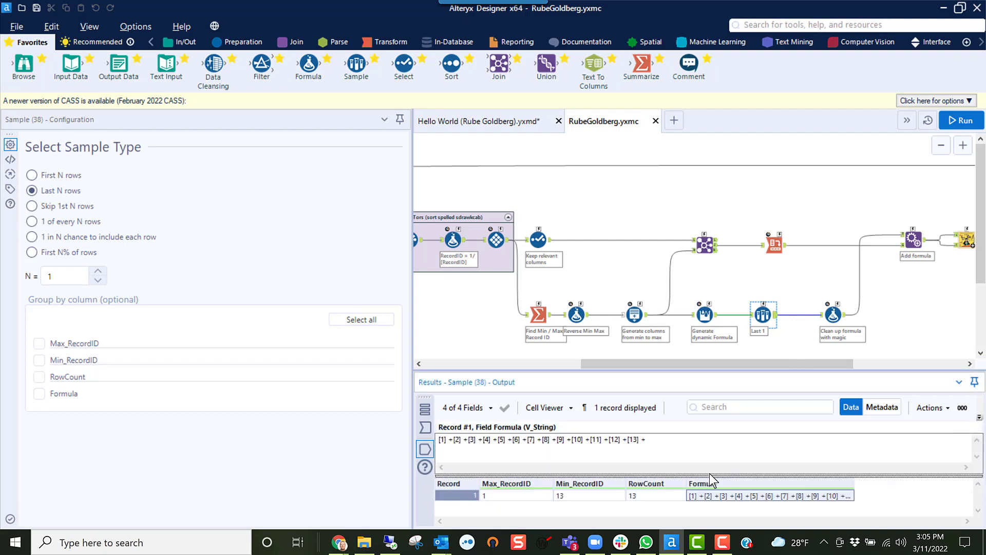
click(837, 307)
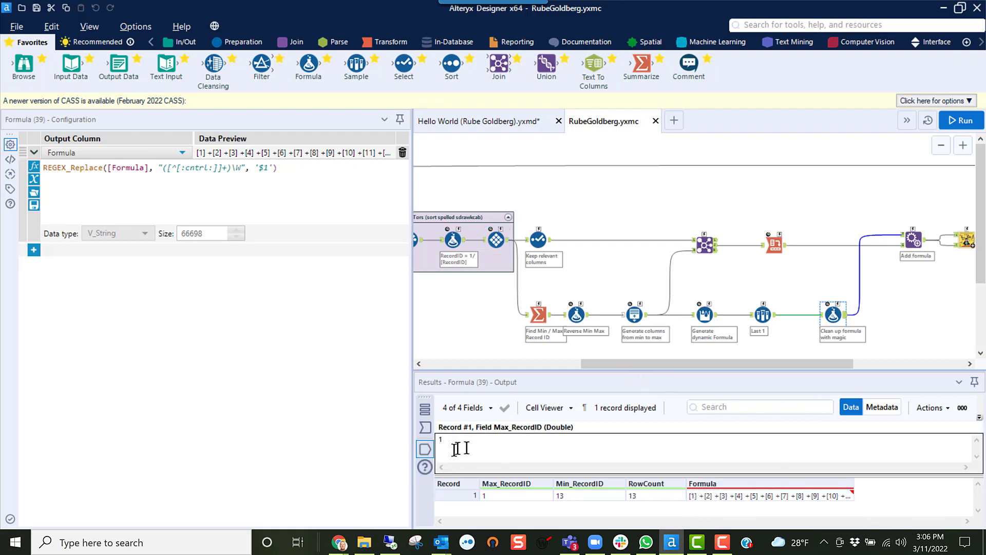
click(837, 495)
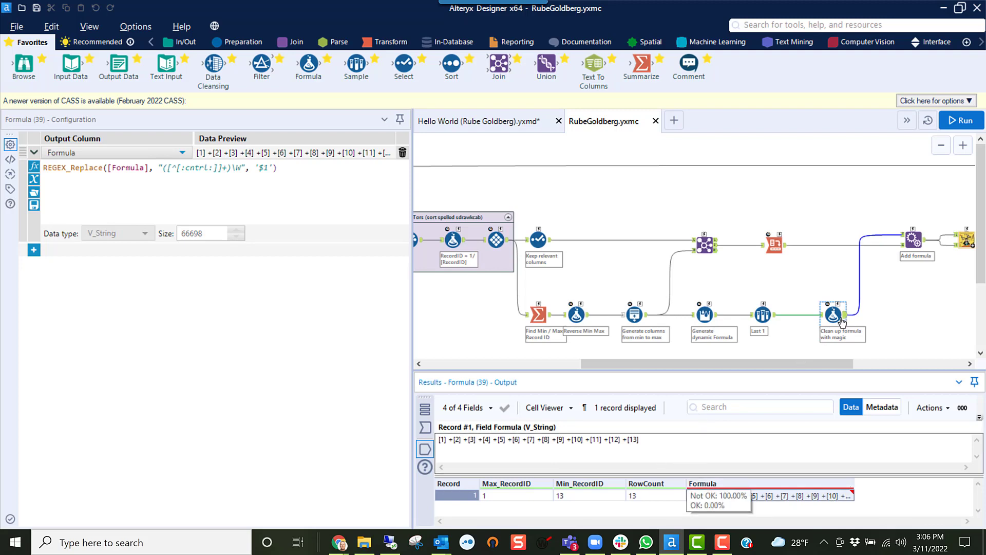
Review the Append Fields configuration and its output through column 13, with the cell viewer turned off.
click(913, 240)
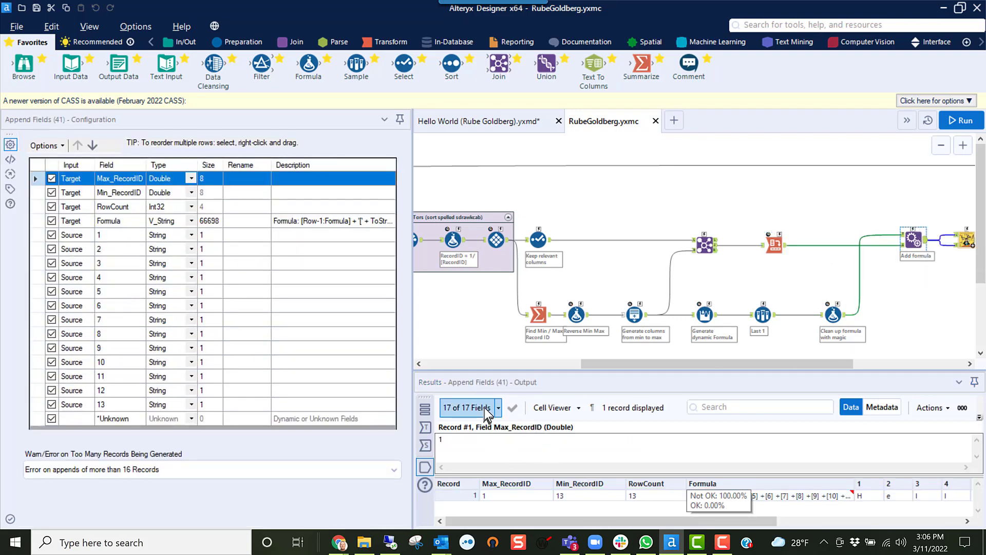
click(557, 403)
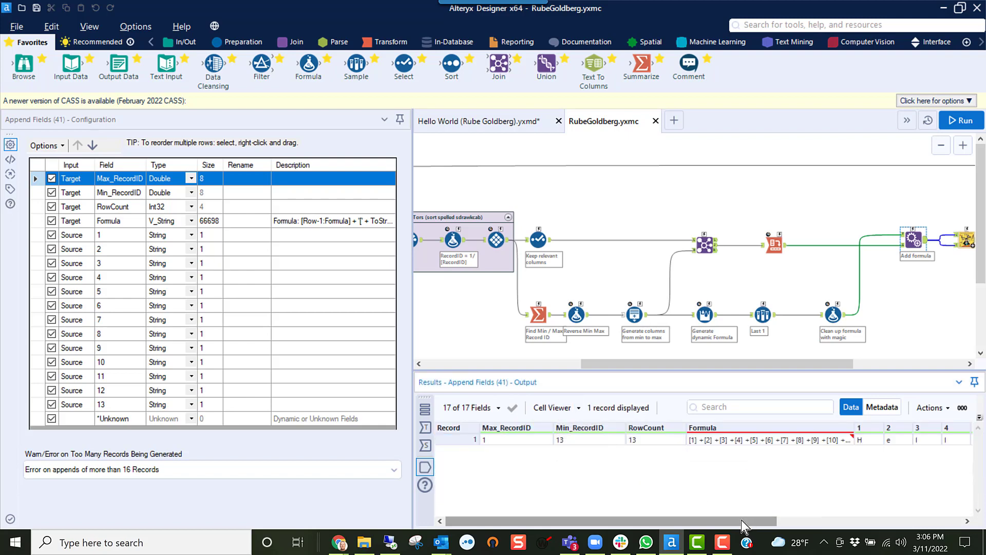
drag(743, 522, 928, 514)
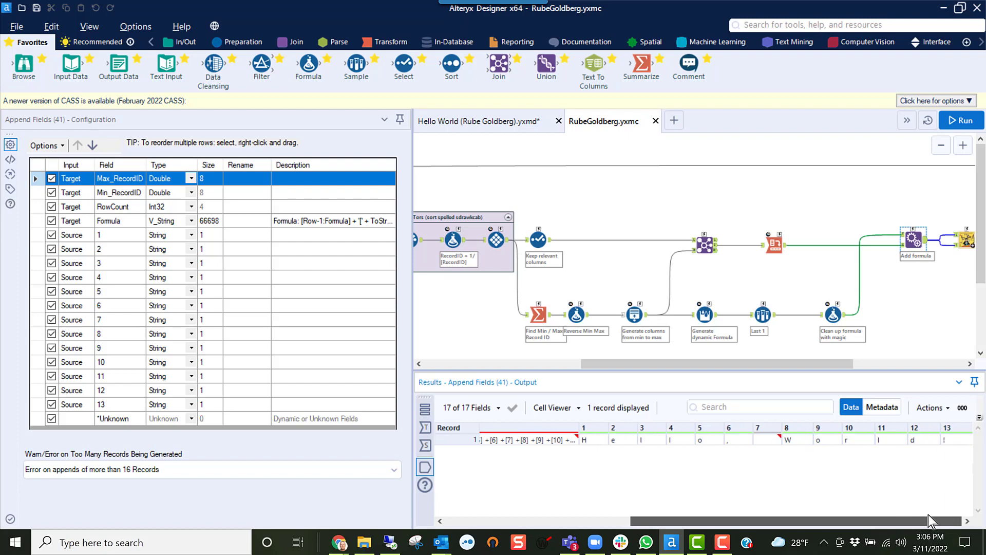
Open the nested macro RubeGoldberg (Batch).yxmc from the tool that follows Append Fields.
click(971, 240)
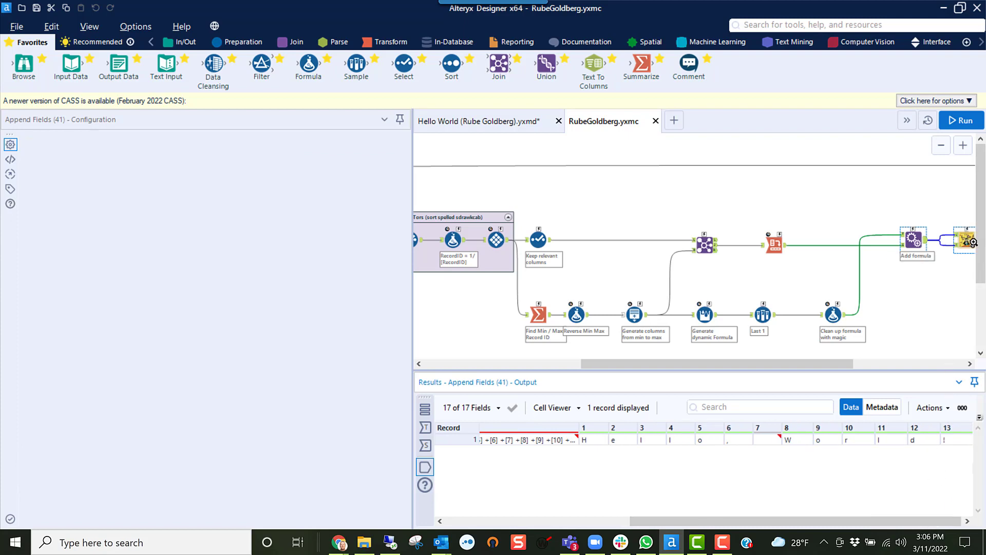
right_click(970, 240)
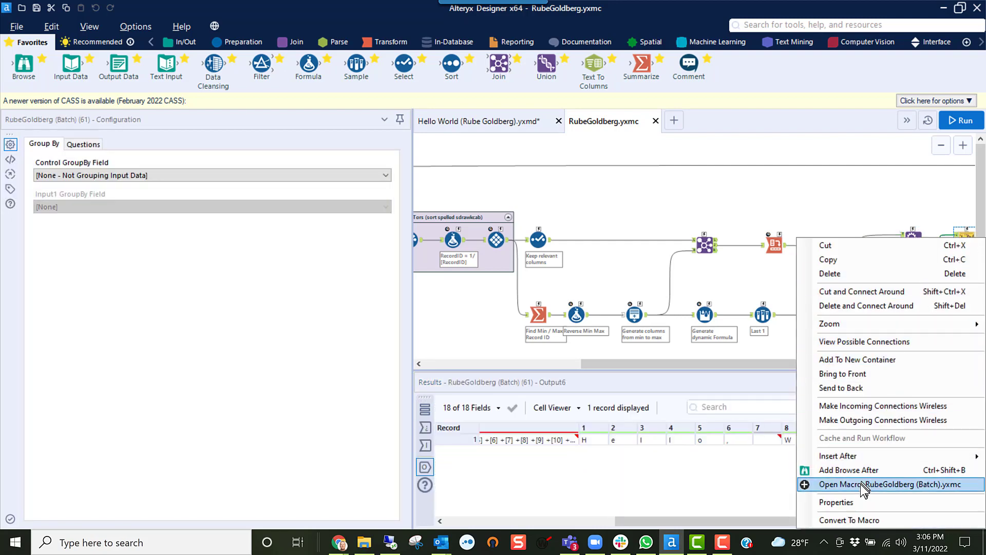
click(861, 484)
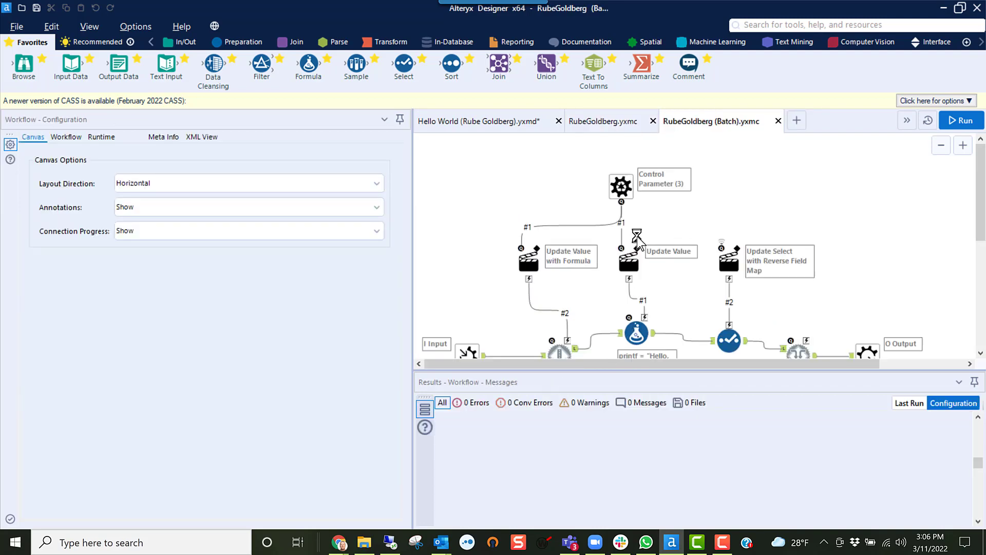
Inspect the batch macro's detour formula action, the Update Value action on the printf expression, and both printf Formula tools.
scroll(596, 201, down, 2)
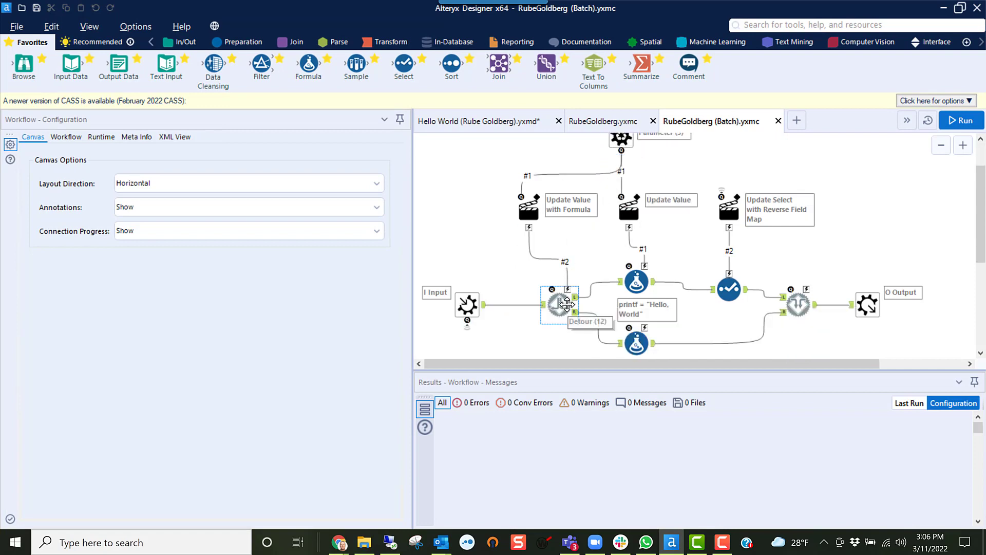
click(534, 205)
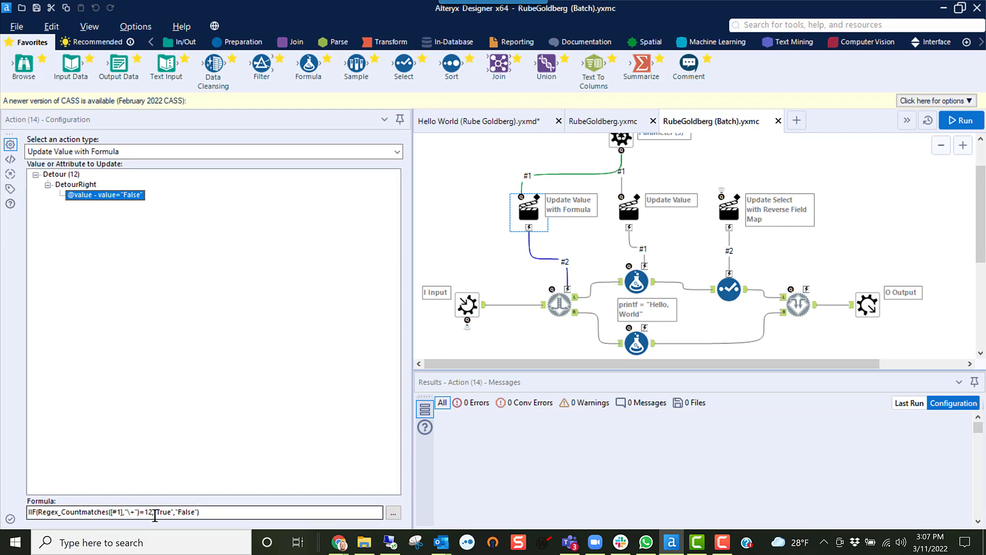
click(469, 315)
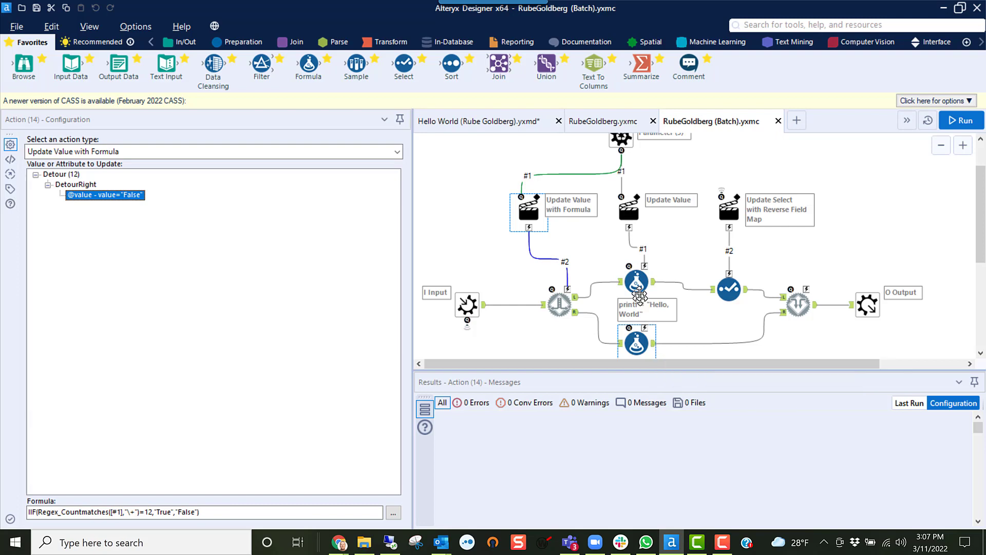
click(638, 280)
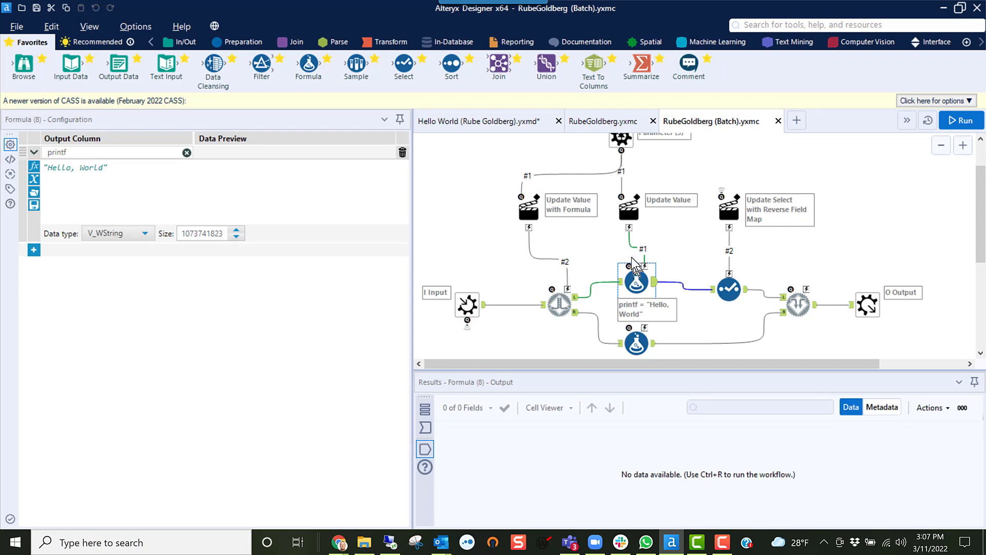
click(633, 216)
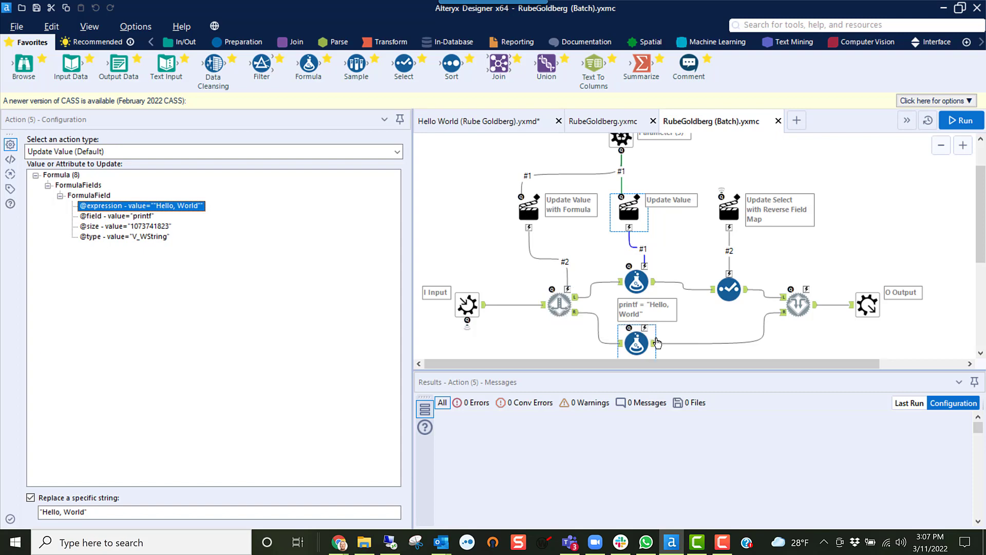
click(642, 339)
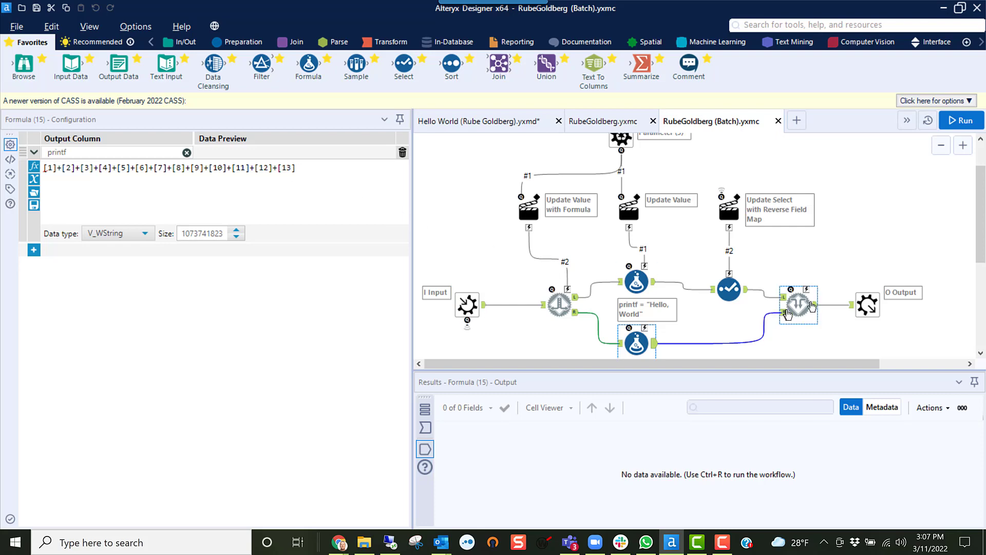
Return to RubeGoldberg.yxmc and review the batch macro's printf result, along with the final Join's field selection and joined output.
click(598, 121)
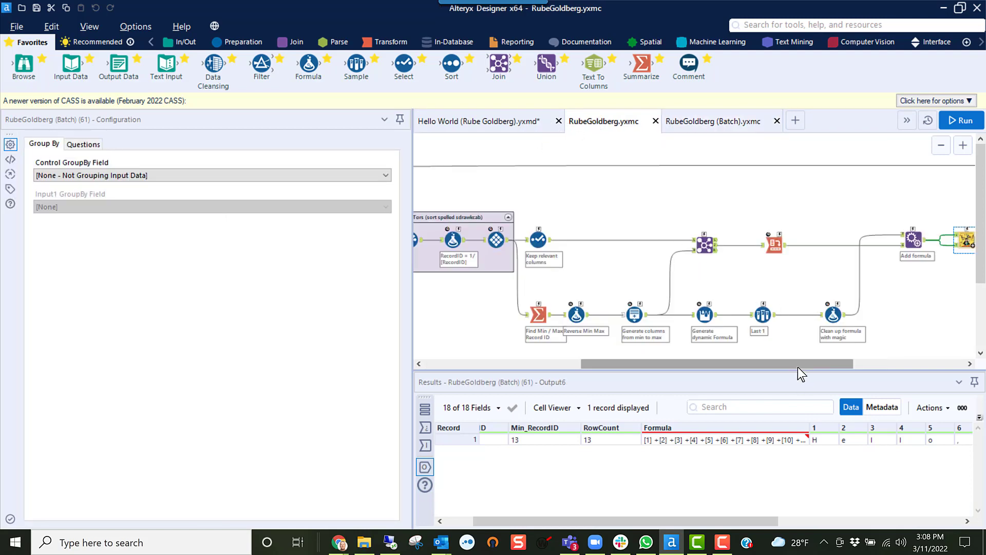
drag(797, 368, 917, 350)
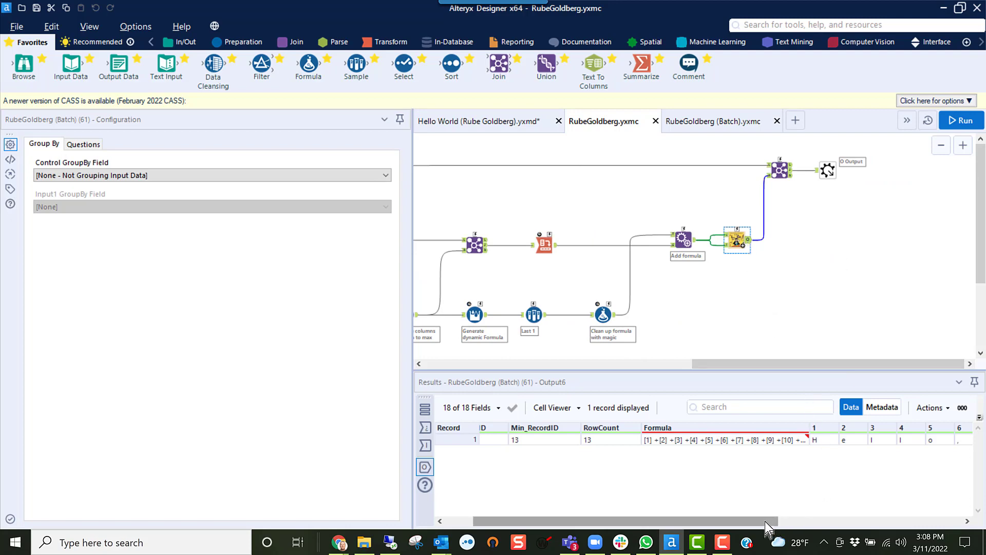
drag(765, 521, 962, 479)
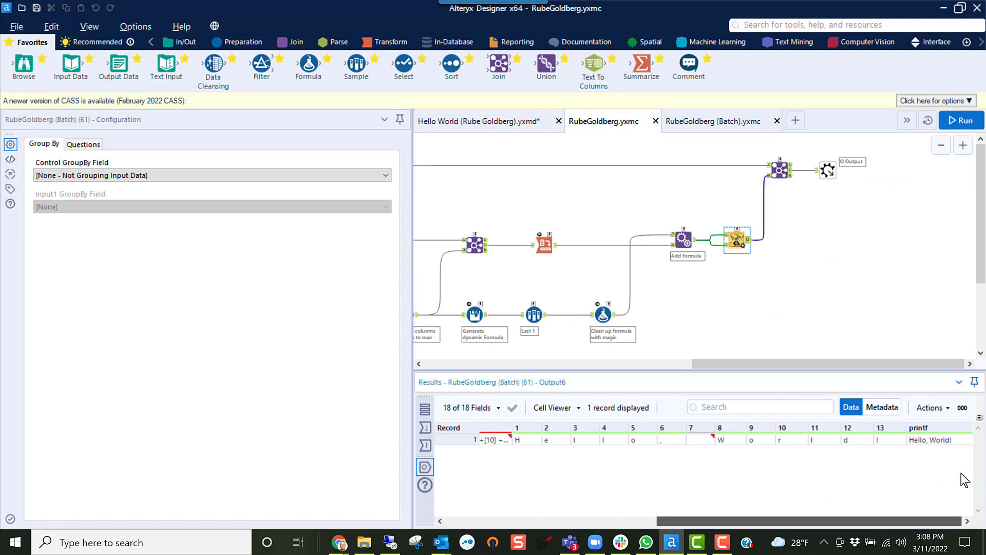
click(947, 440)
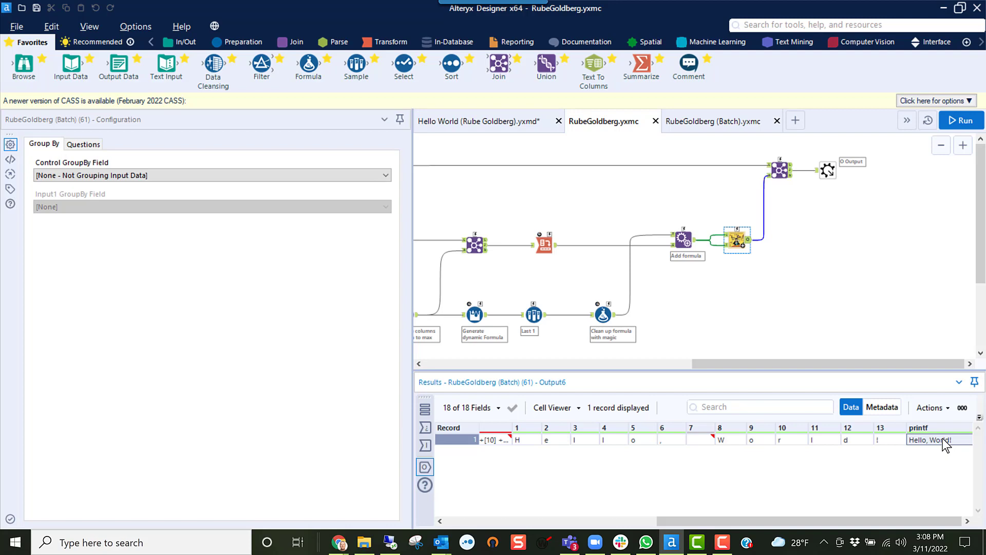
click(779, 169)
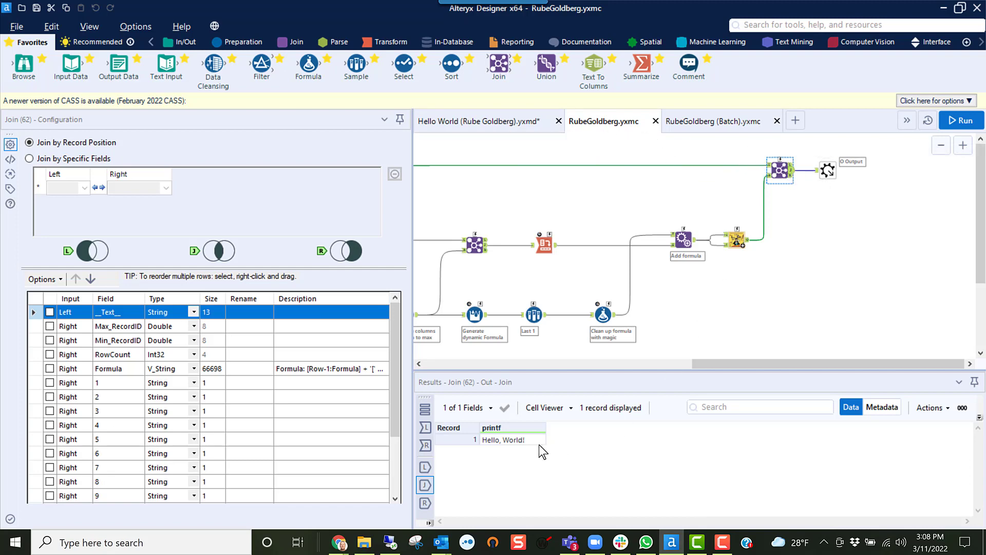
mouse_move(538, 433)
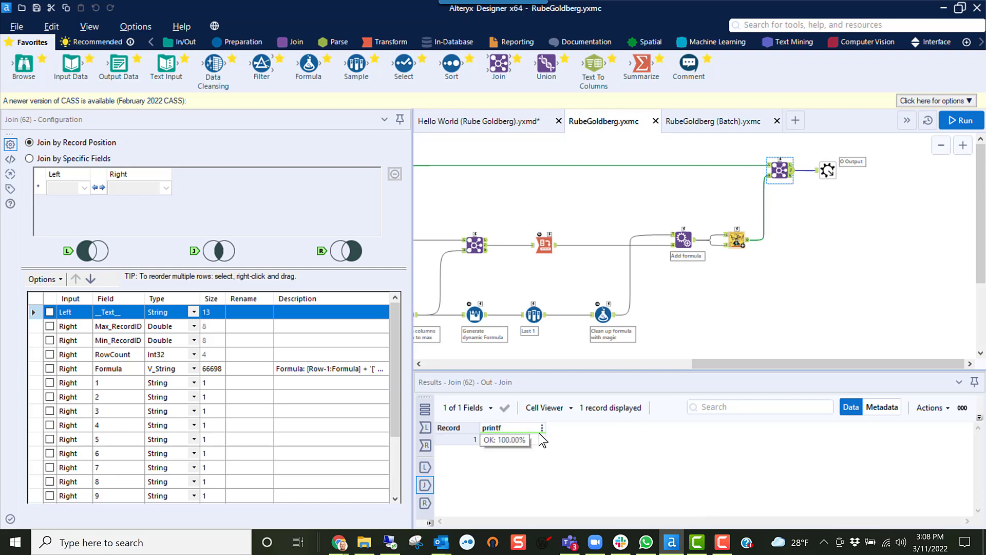